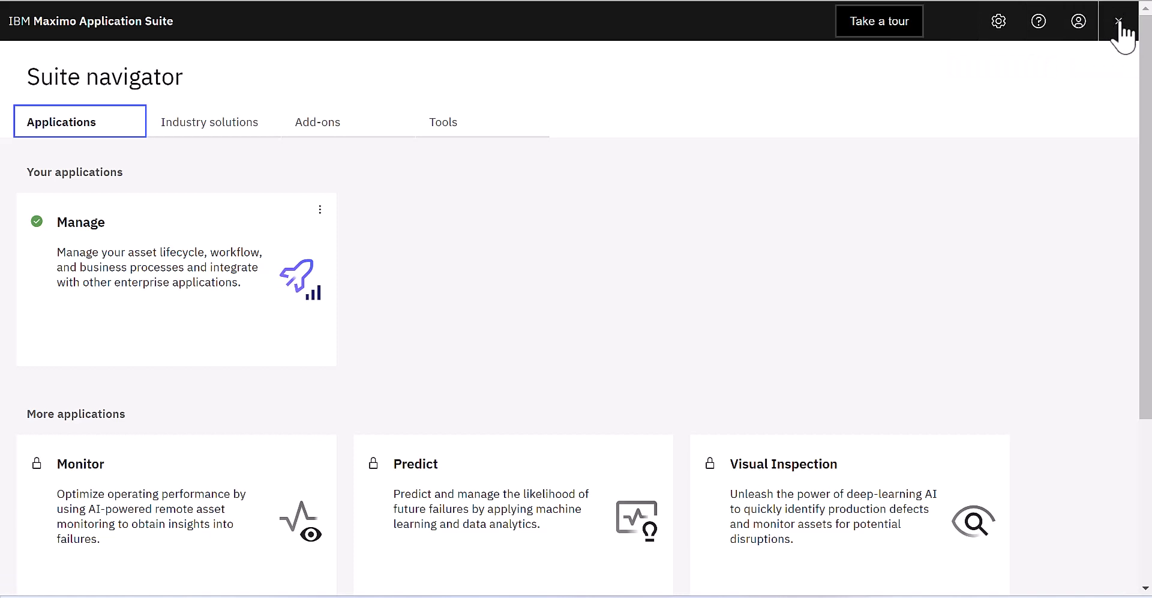
Step: Open Suite administration's User management page from the app switcher
left_click(1118, 25)
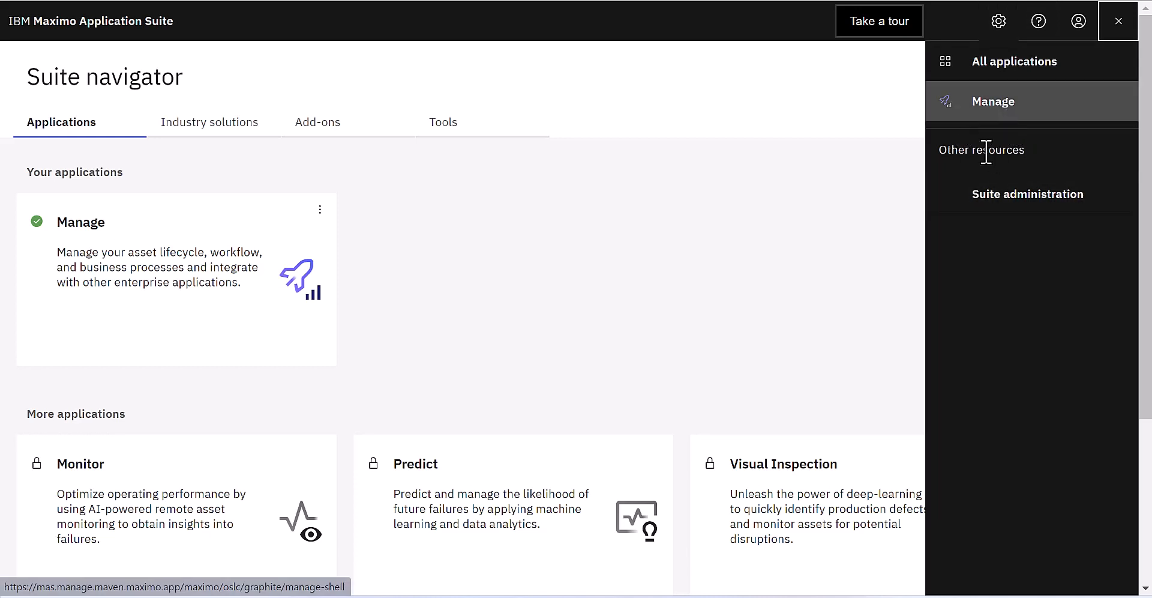
left_click(1035, 201)
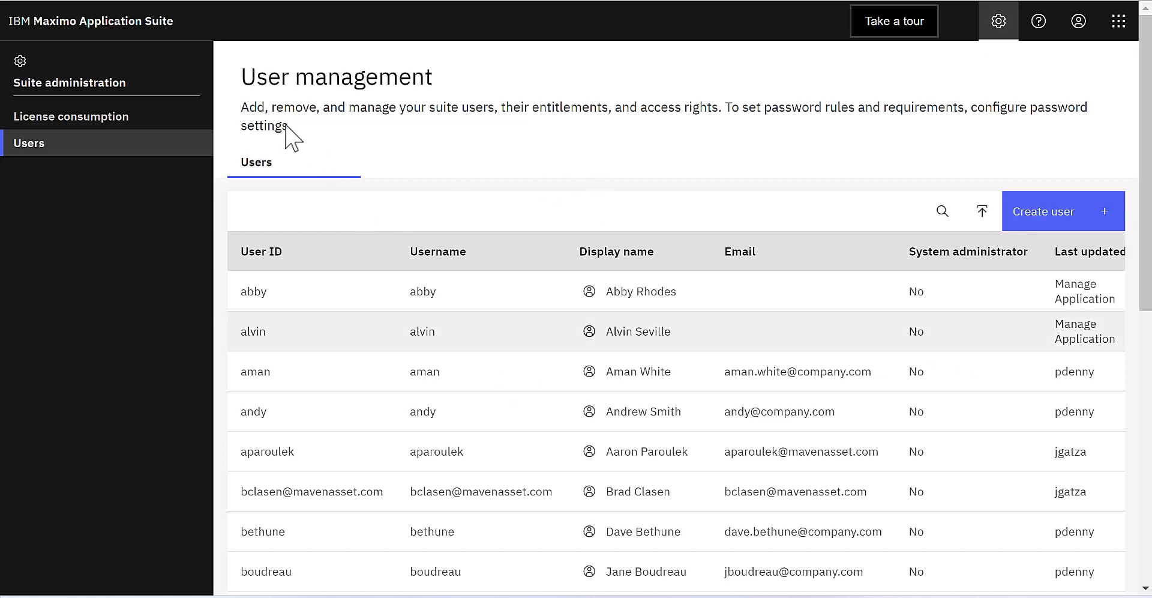
scroll(746, 300, "down", 9)
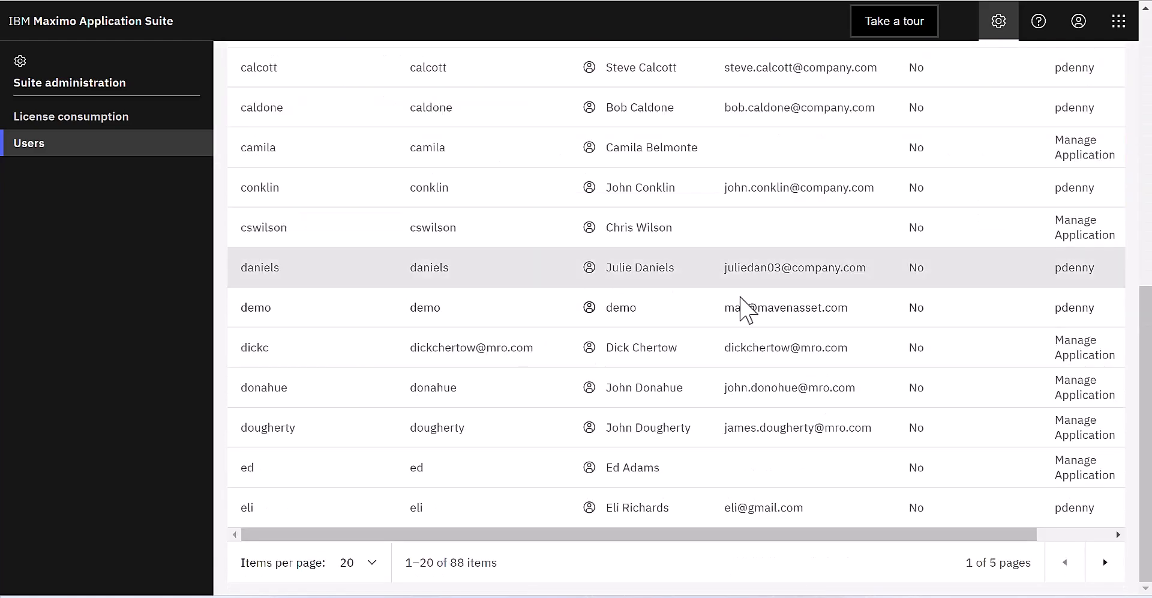
scroll(745, 309, "up", 3)
scroll(745, 309, "up", 10)
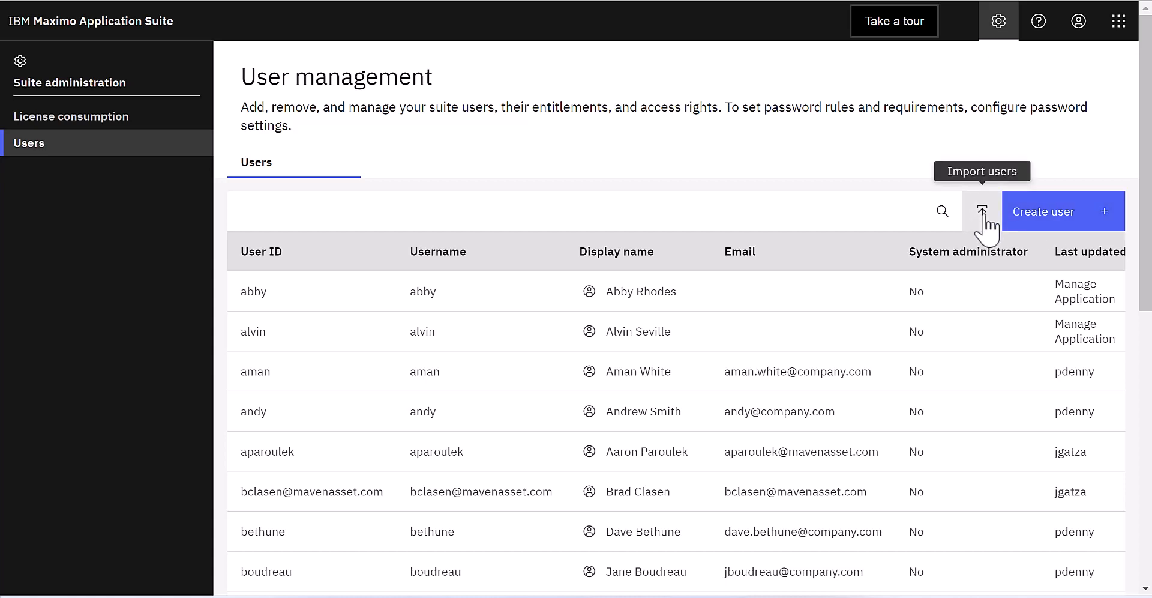
Step: Start a new user with the person's name as display name and user ID, plus their work e-mail
left_click(1048, 207)
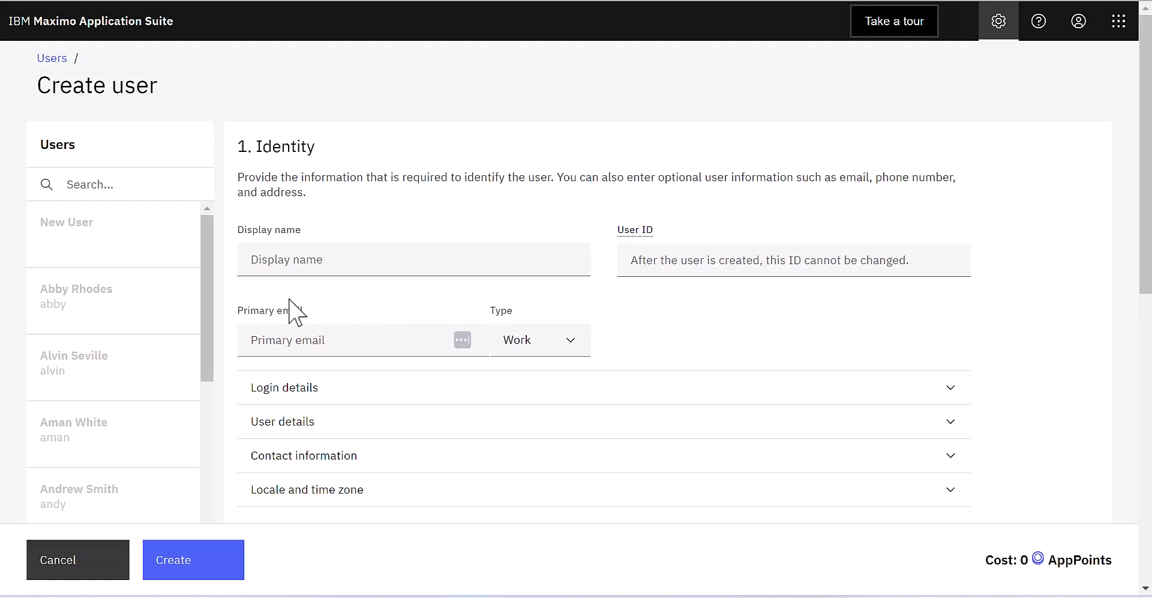
left_click(321, 257)
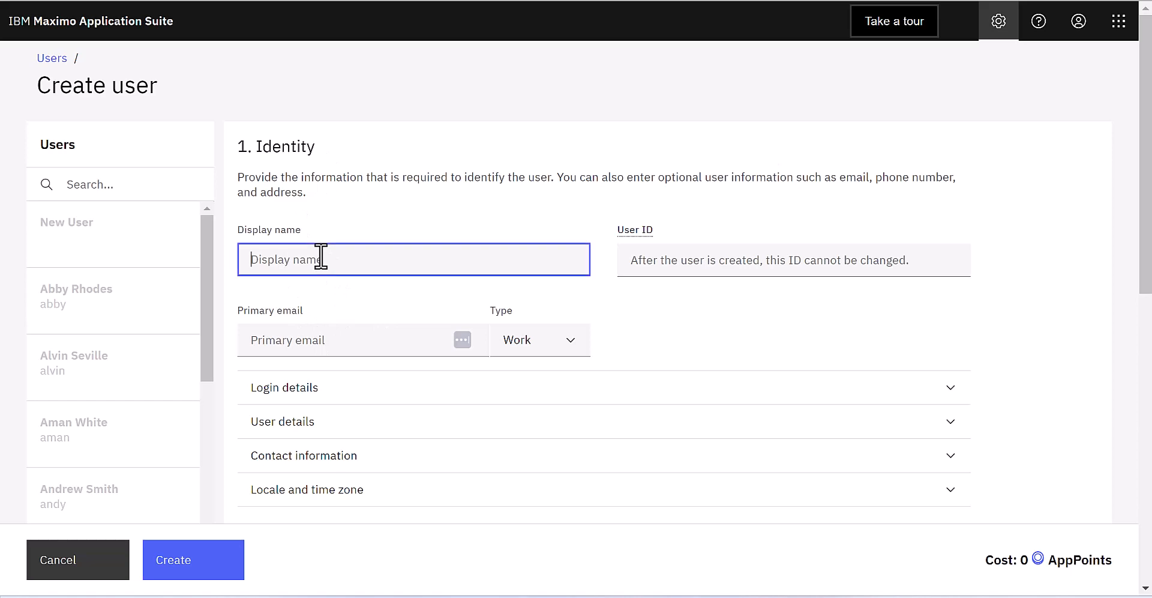
type("Bill")
left_click(640, 264)
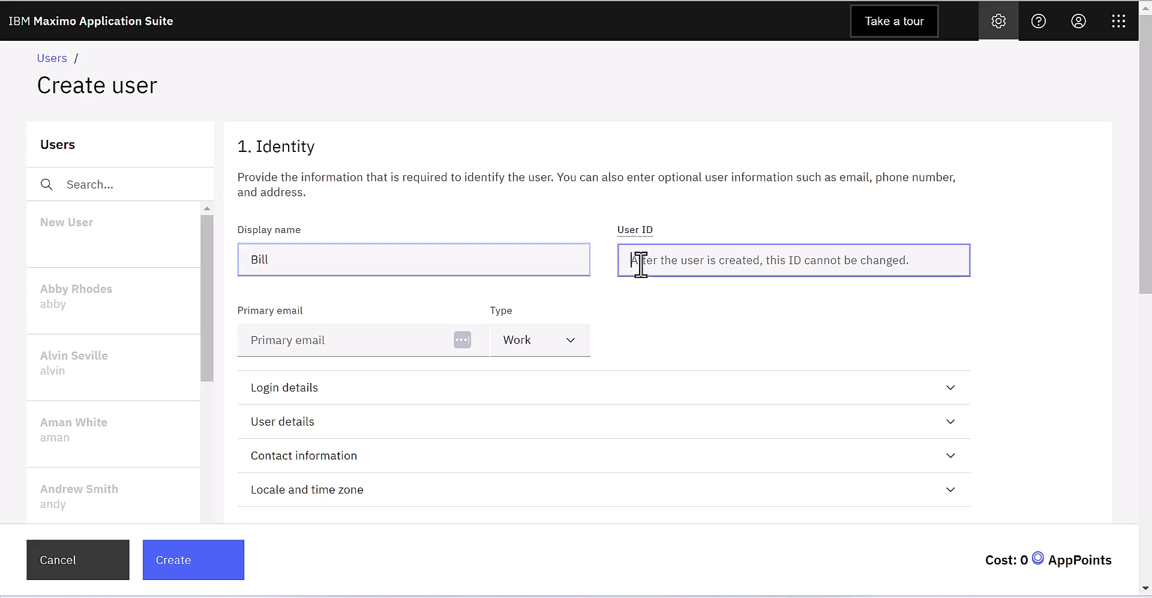
type("Bill")
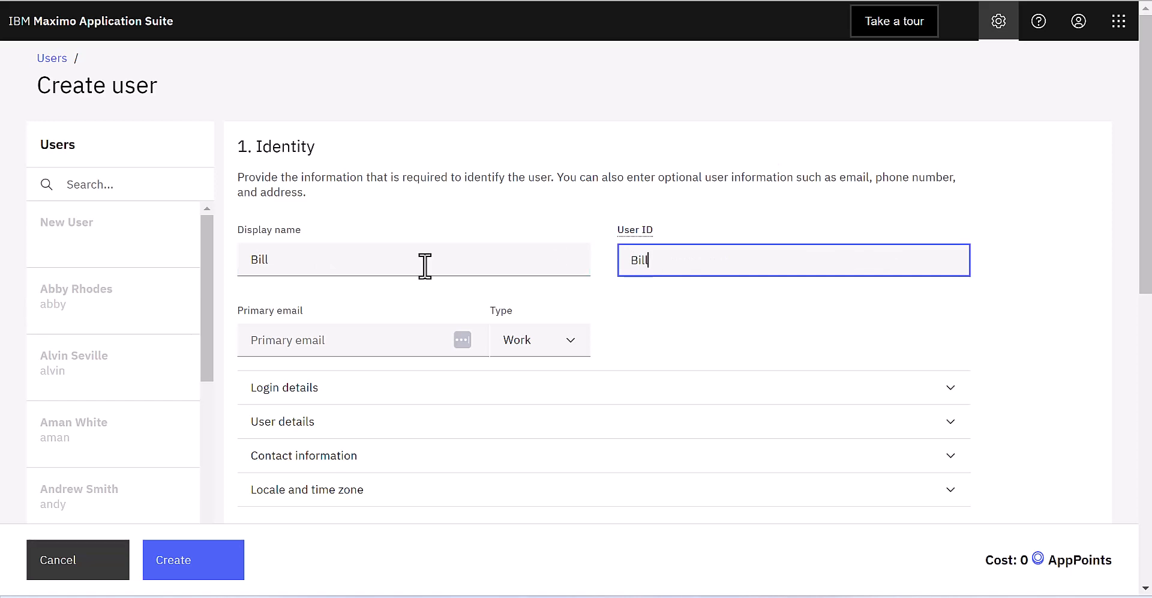
left_click(303, 345)
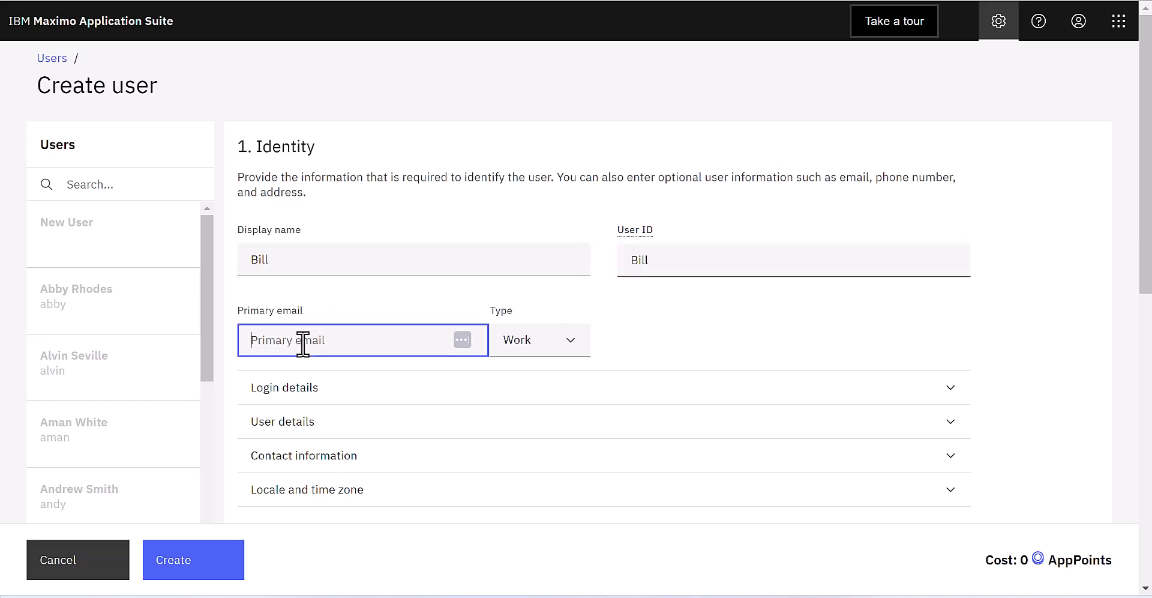
type("bill")
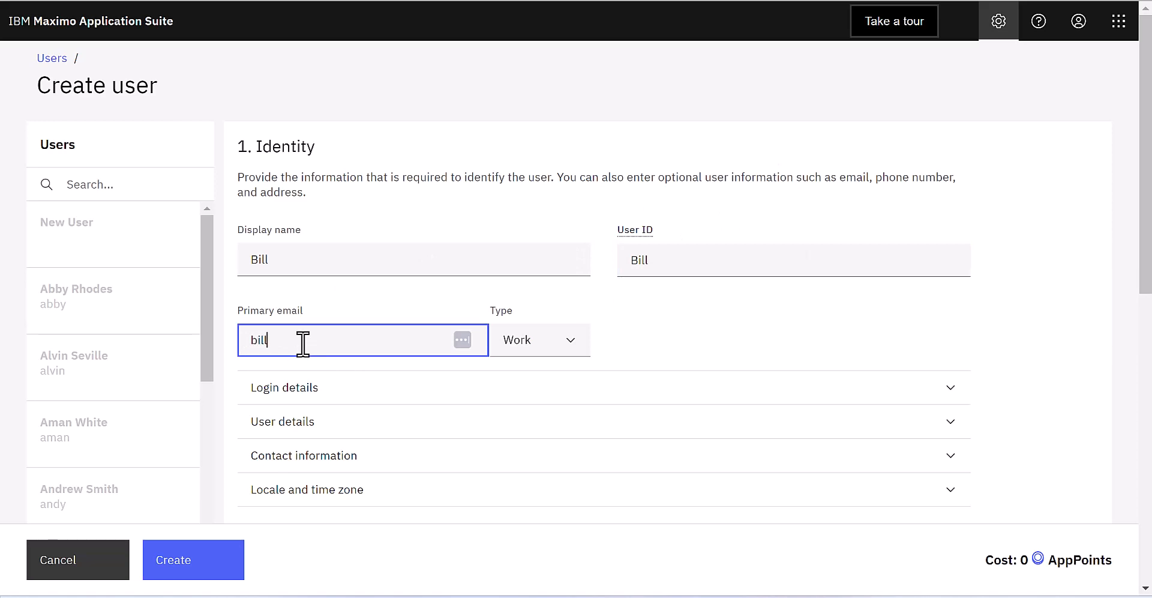
type("@company.com")
scroll(820, 342, "down", 4)
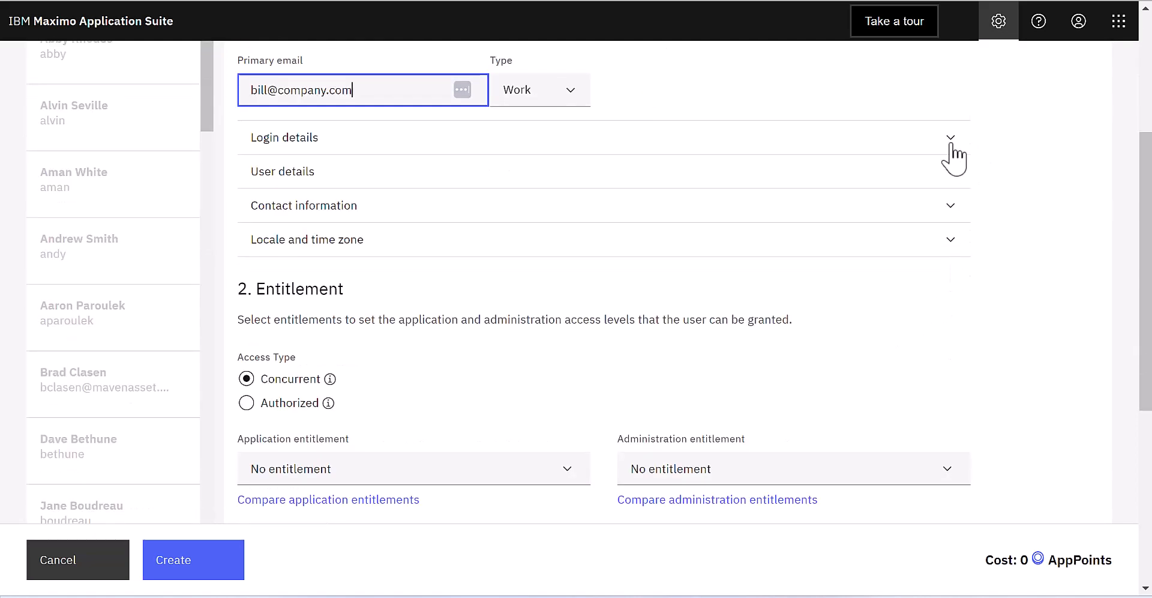
Step: Expand the Login details section of the new user form
left_click(955, 139)
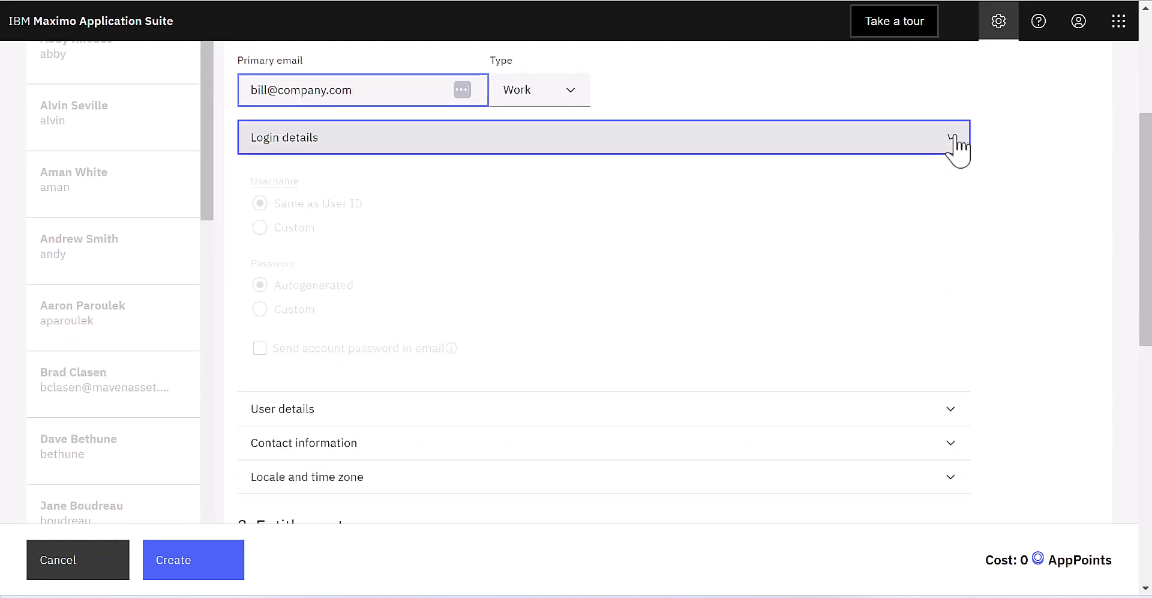
key("Return")
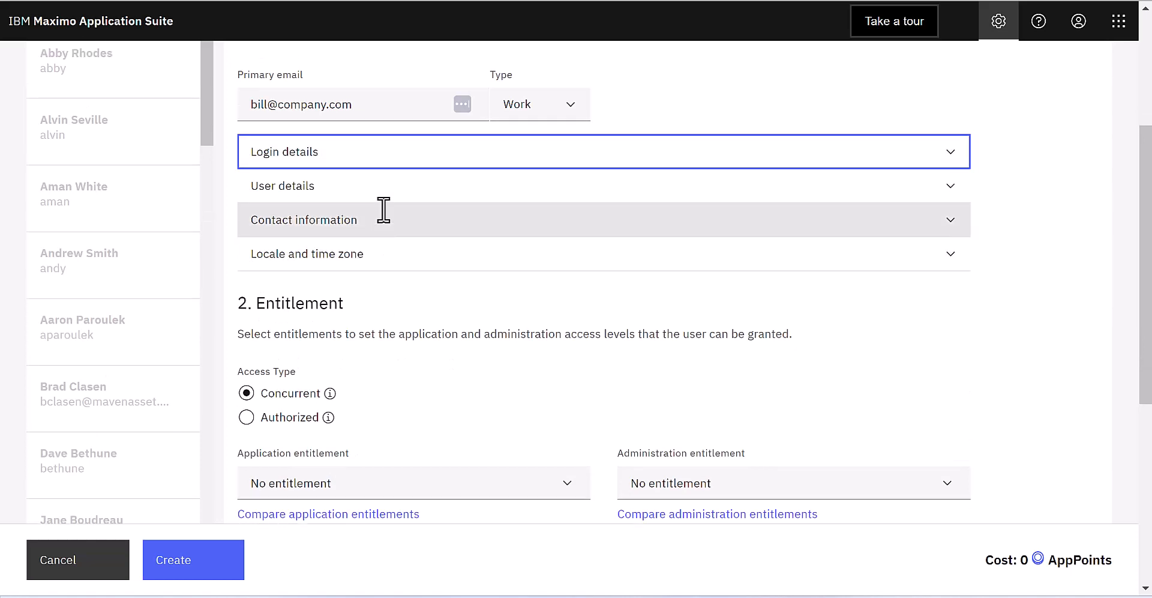
scroll(384, 219, "up", 4)
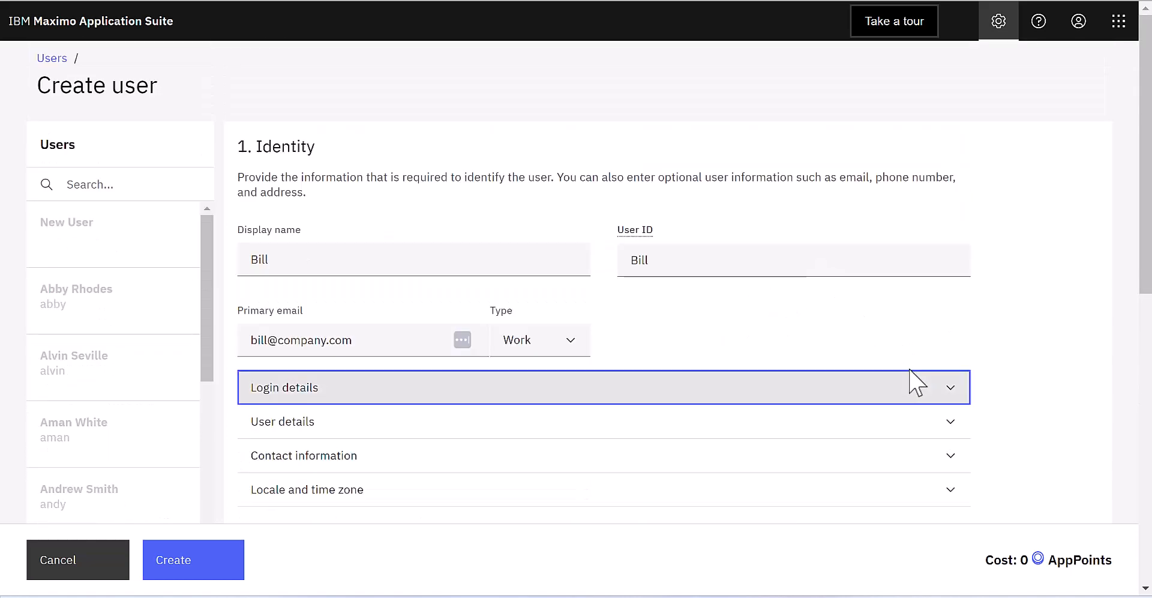
left_click(950, 391)
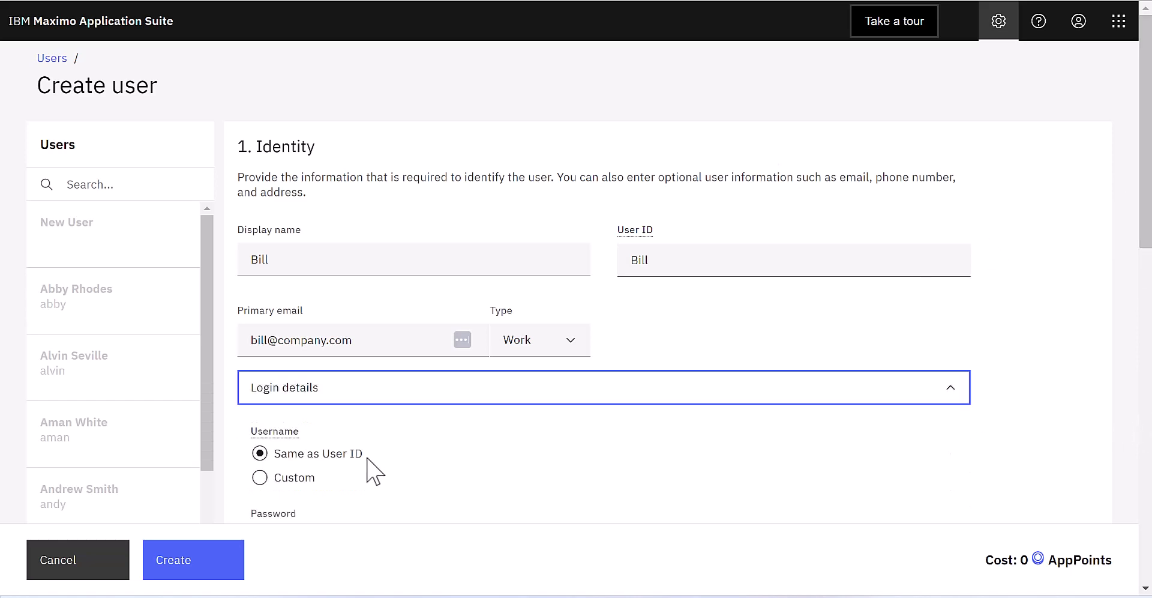
scroll(370, 470, "down", 4)
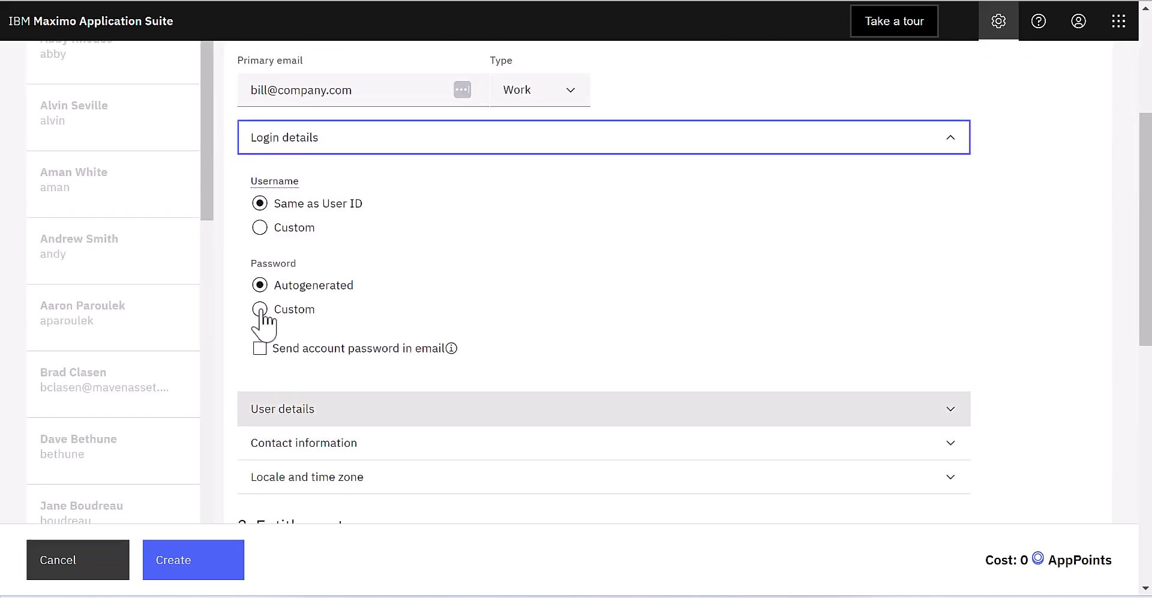
Step: Set a custom 15–35 character password, removing a stray comma found when revealing it
left_click(260, 309)
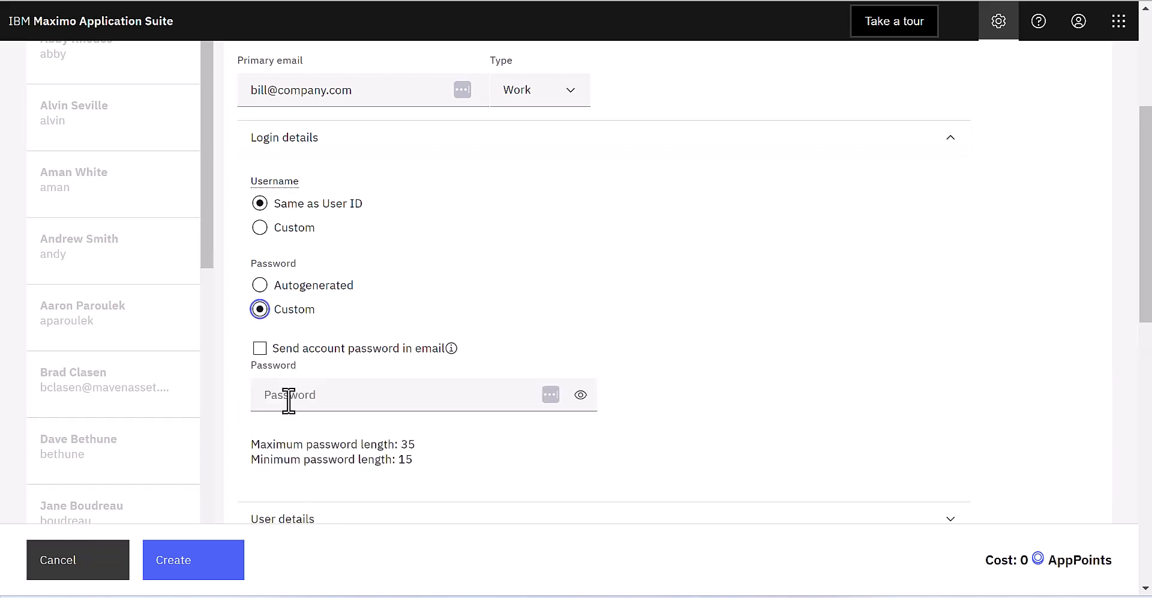
left_click(289, 400)
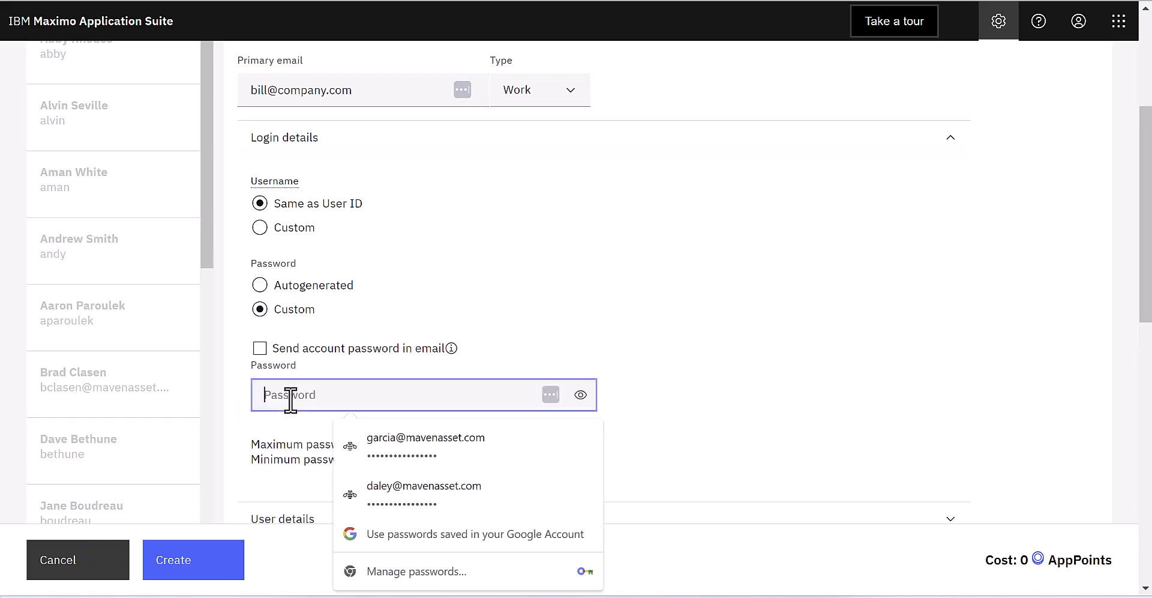
type("•")
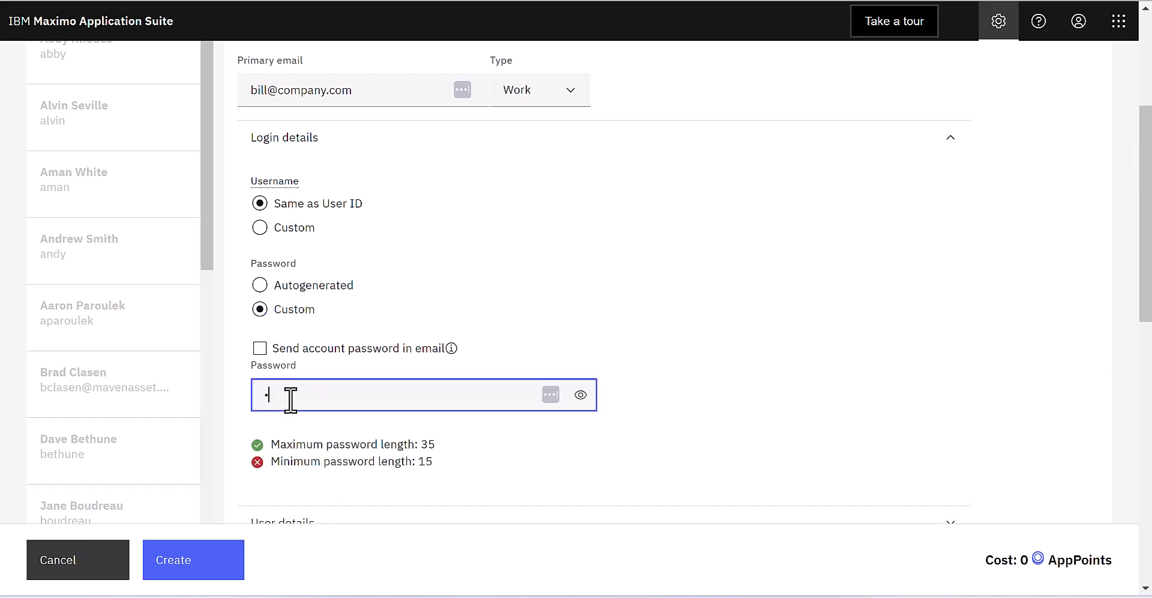
type("••••••••••••••••")
left_click(580, 395)
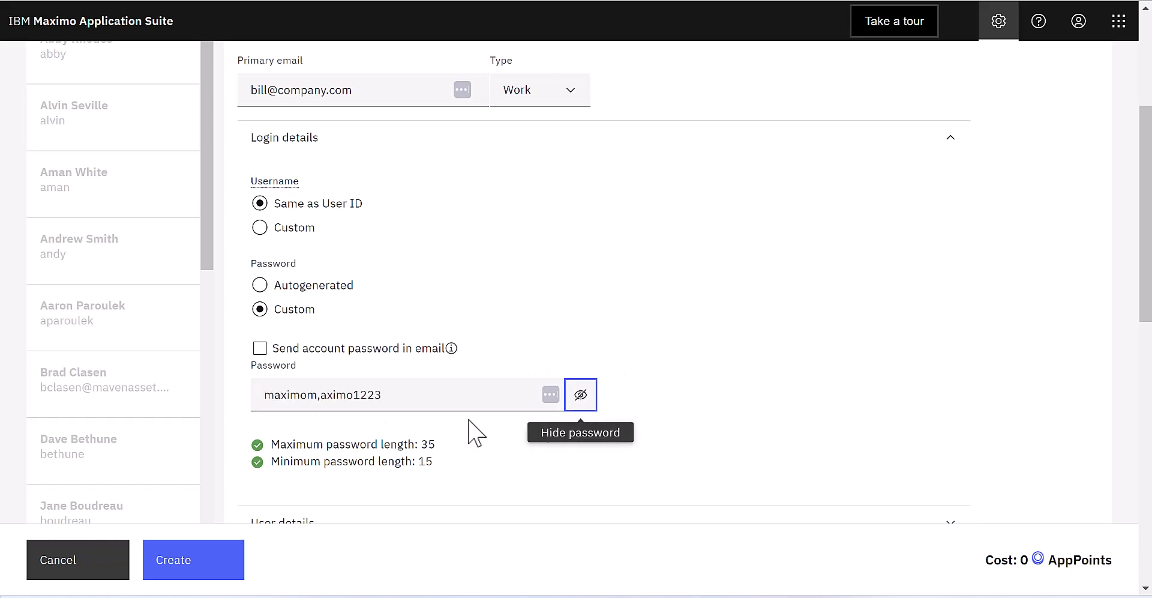
left_click(331, 395)
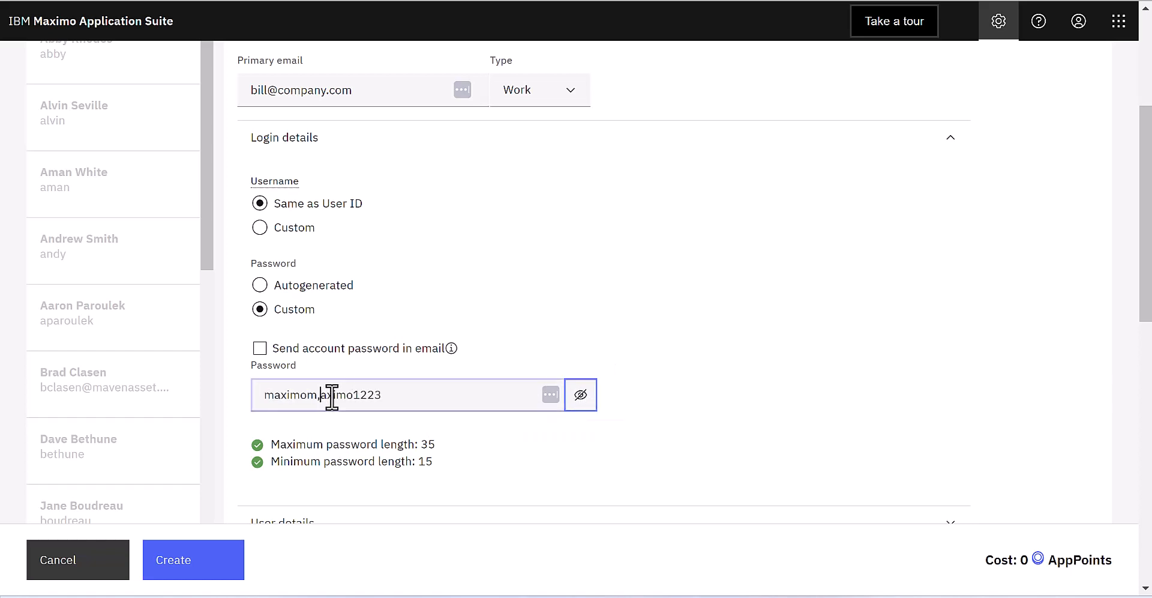
key("BackSpace")
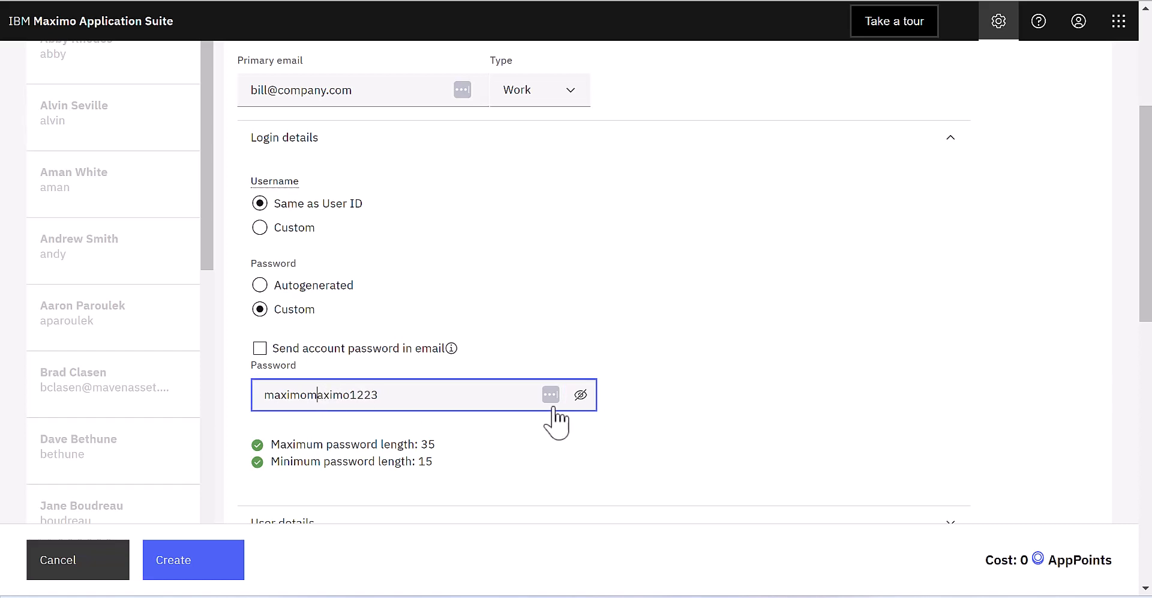
left_click(580, 395)
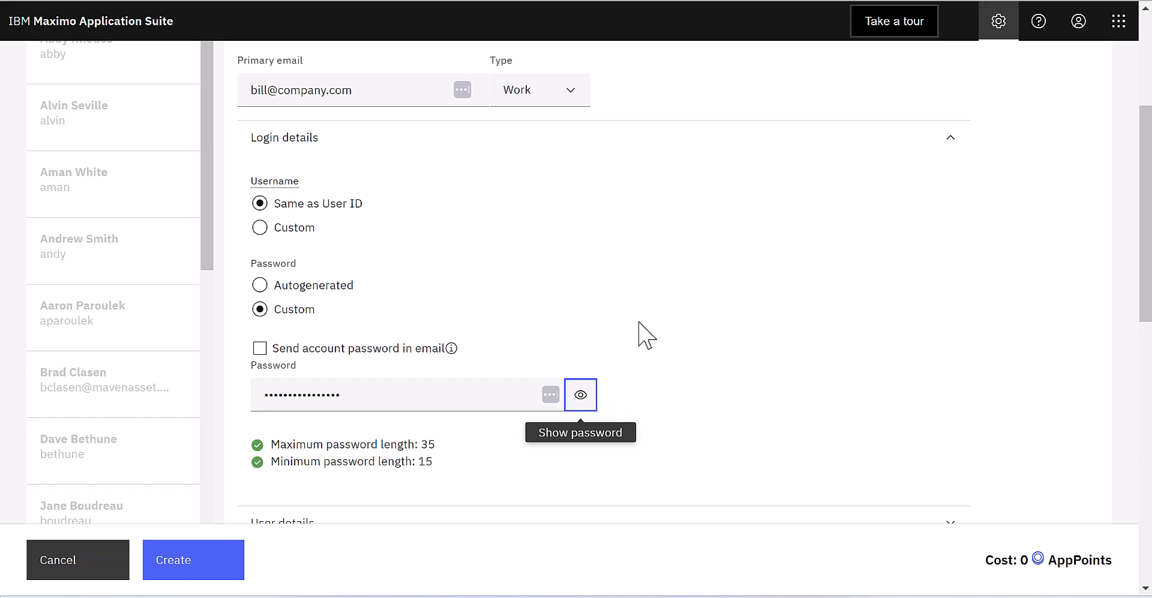
scroll(670, 299, "down", 2)
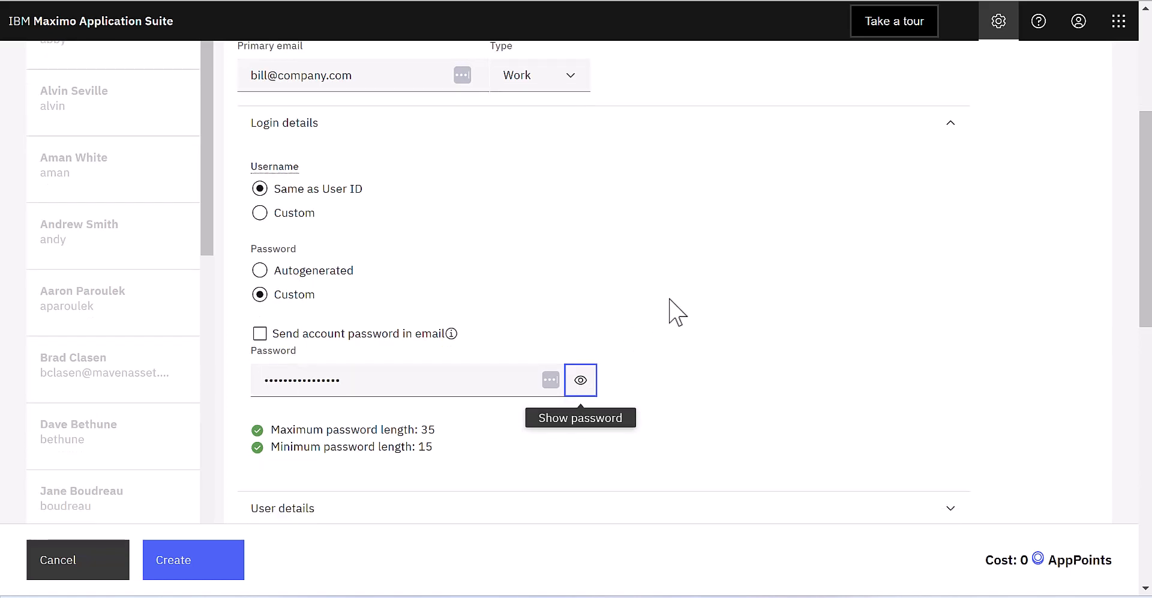
scroll(678, 312, "down", 5)
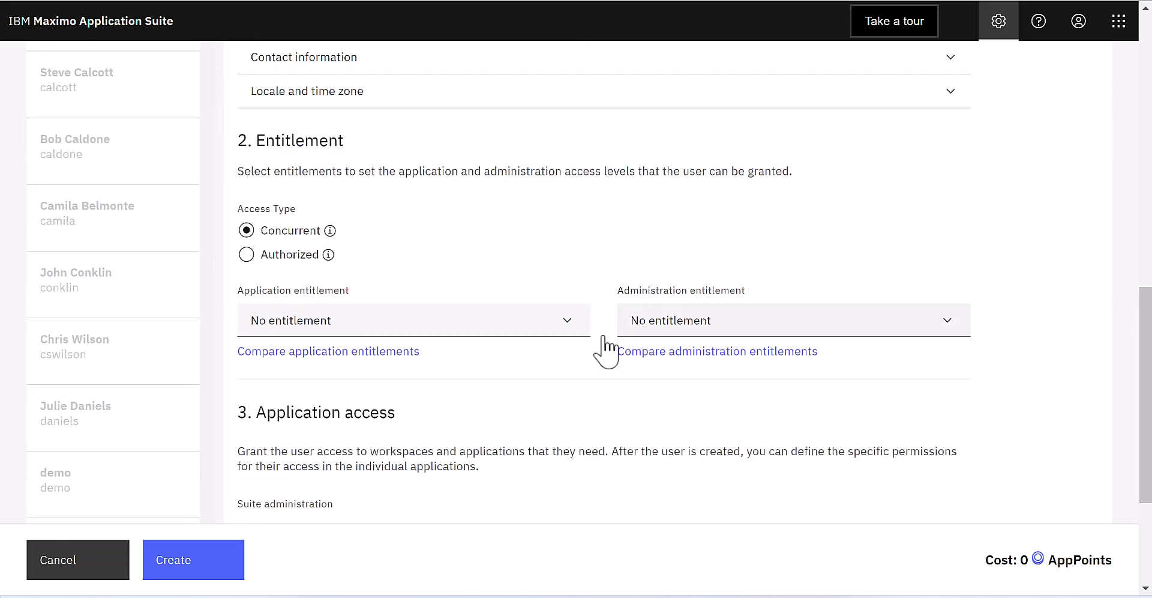
left_click(573, 331)
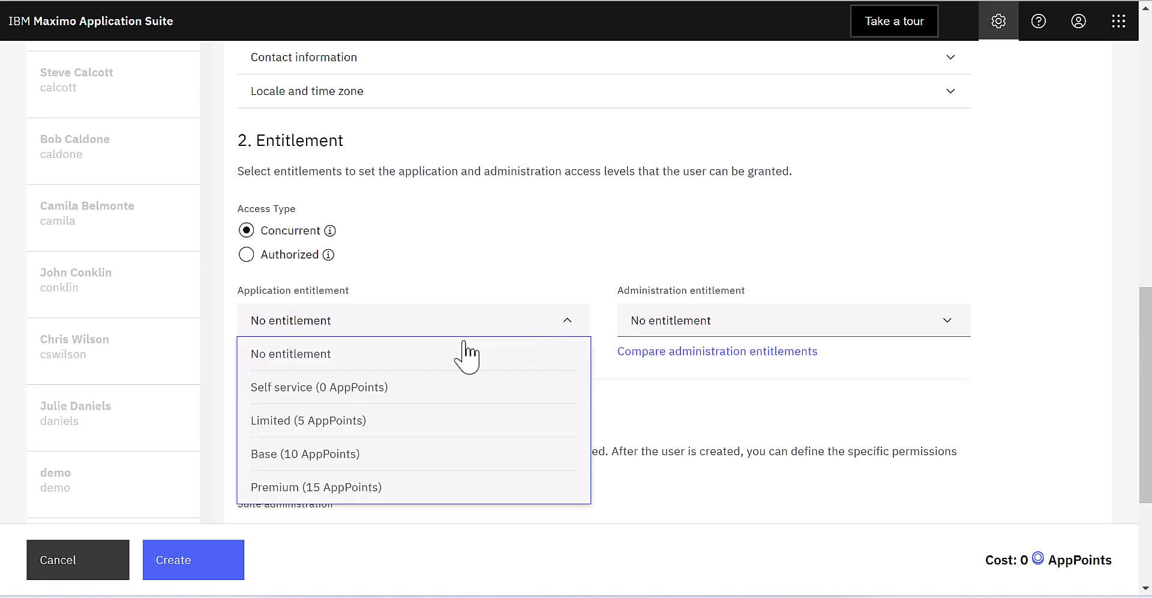
left_click(308, 454)
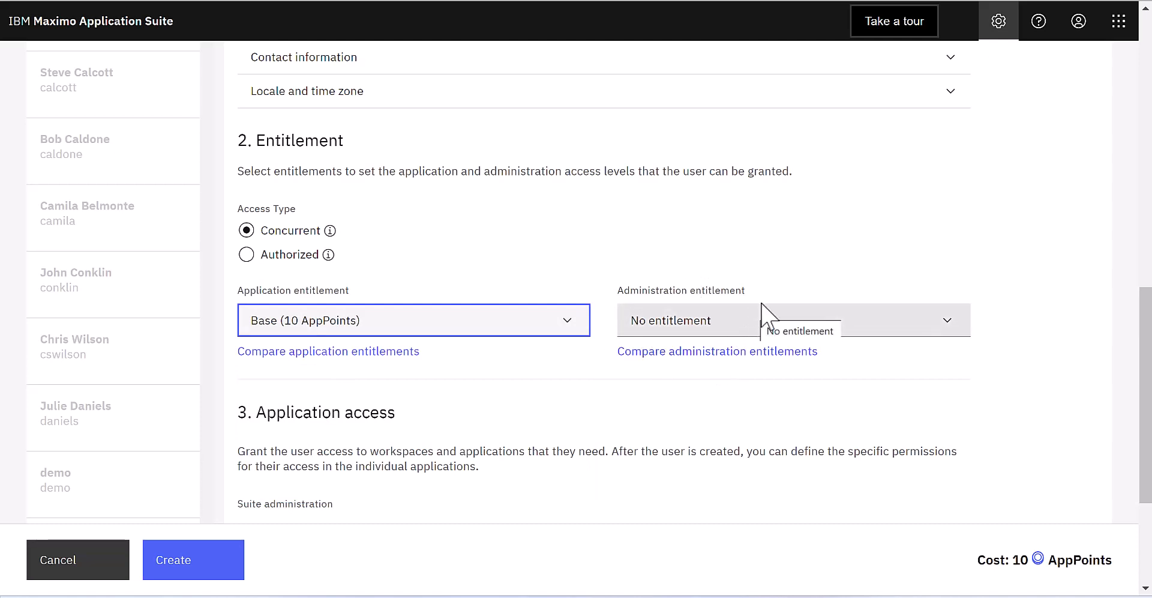
left_click_drag(1143, 386, 1144, 520)
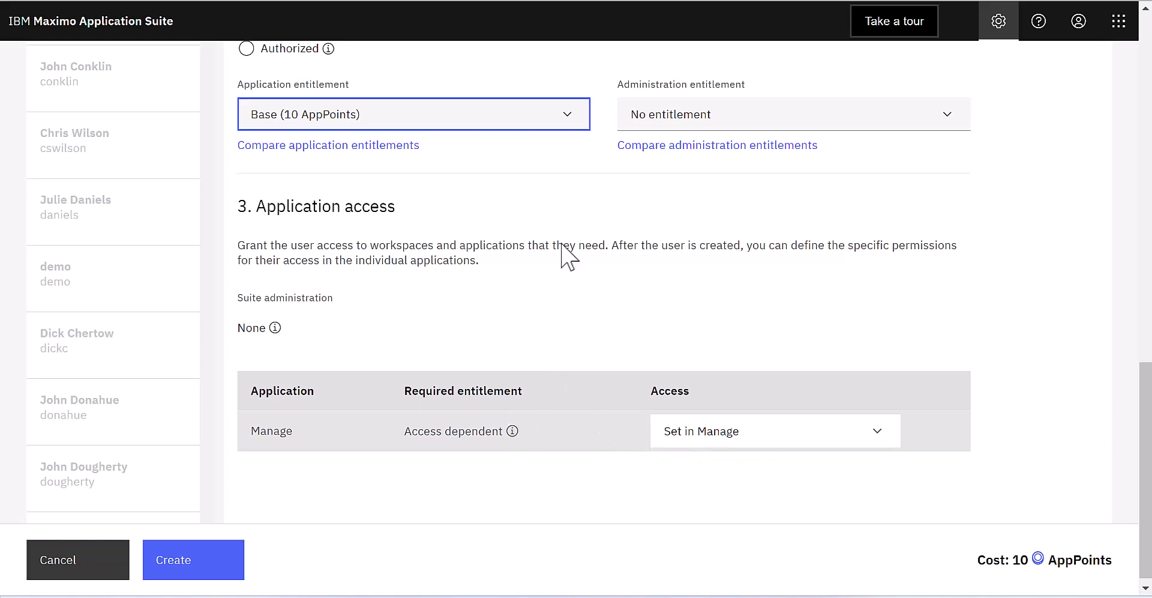
Step: Create the user account and close the login credentials notice
left_click(233, 568)
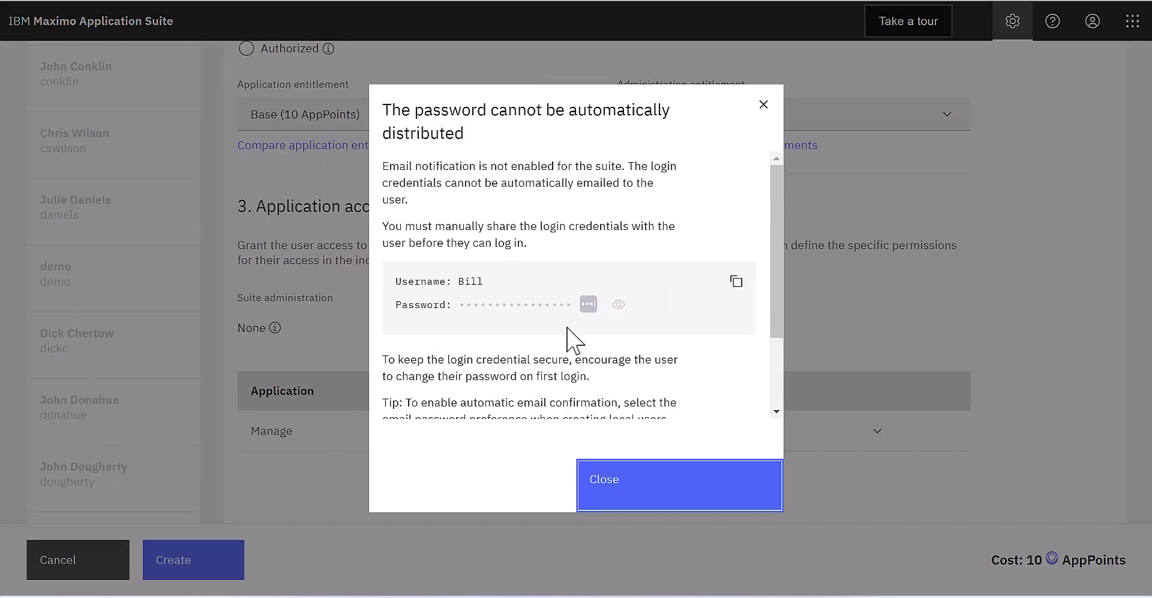
left_click(626, 480)
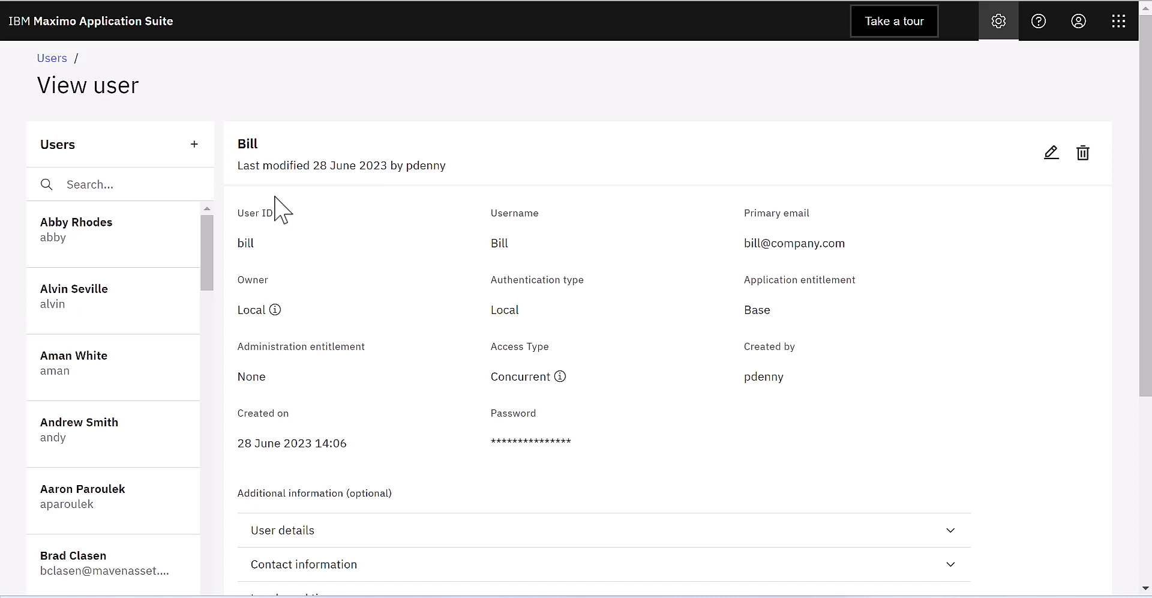
Step: Return to the Users list, then switch to the Manage application's start center
scroll(78, 444, "down", 1)
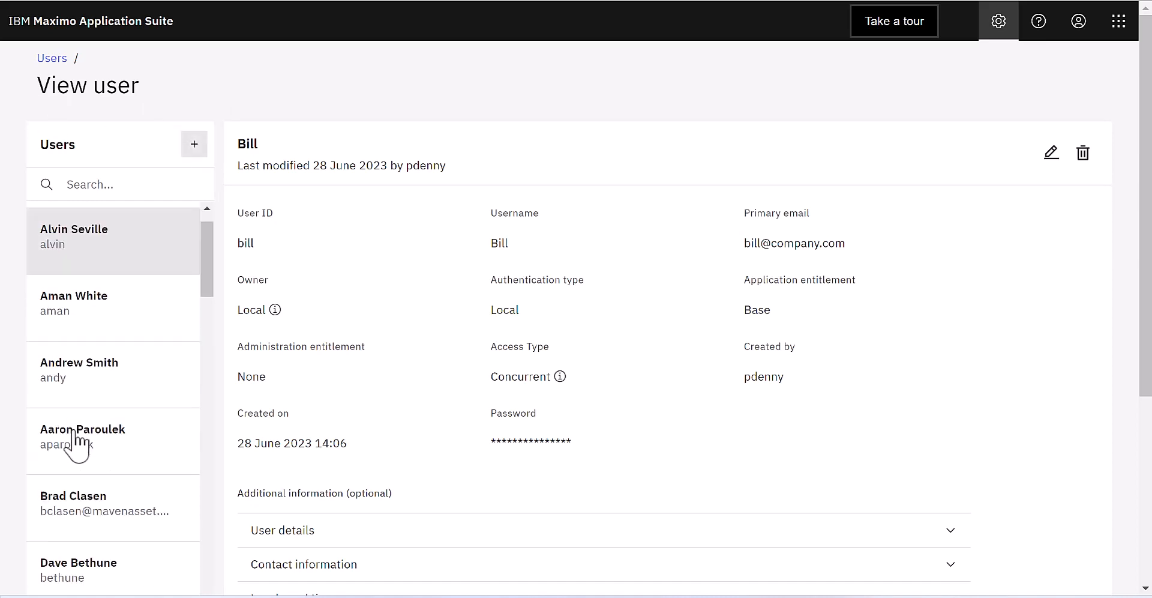
scroll(81, 447, "down", 5)
scroll(116, 378, "down", 3)
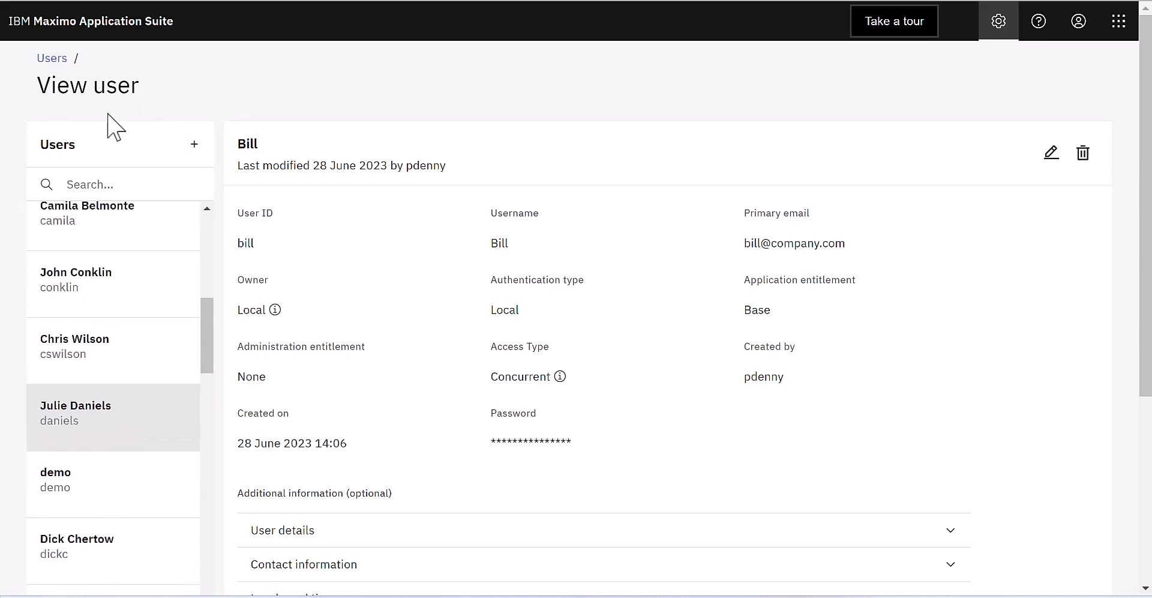
left_click(59, 60)
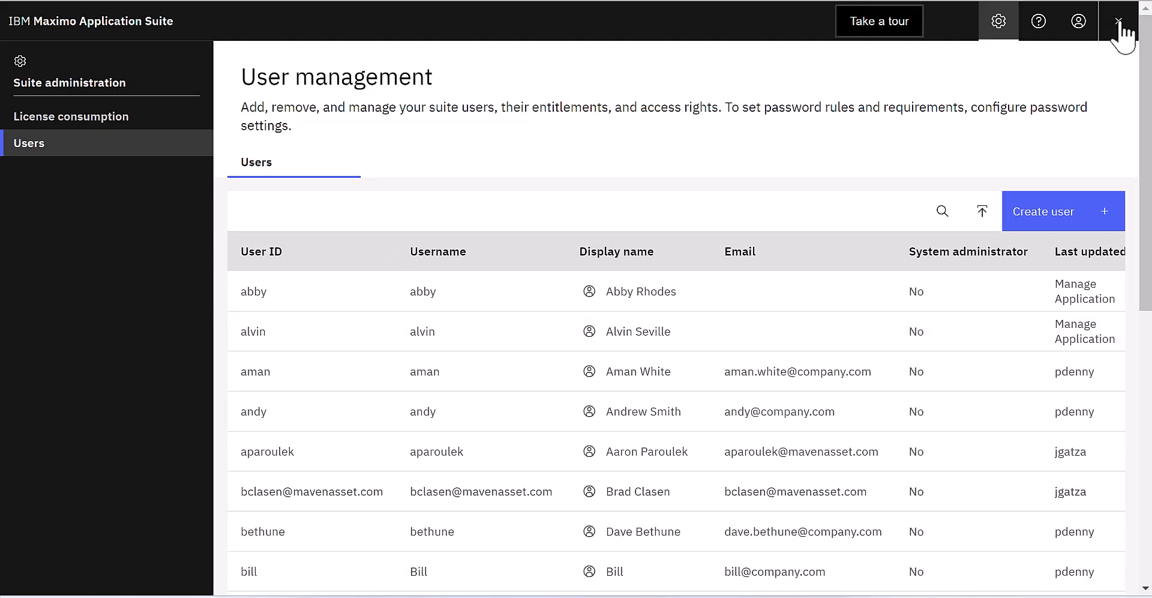
left_click(1119, 24)
left_click(1002, 117)
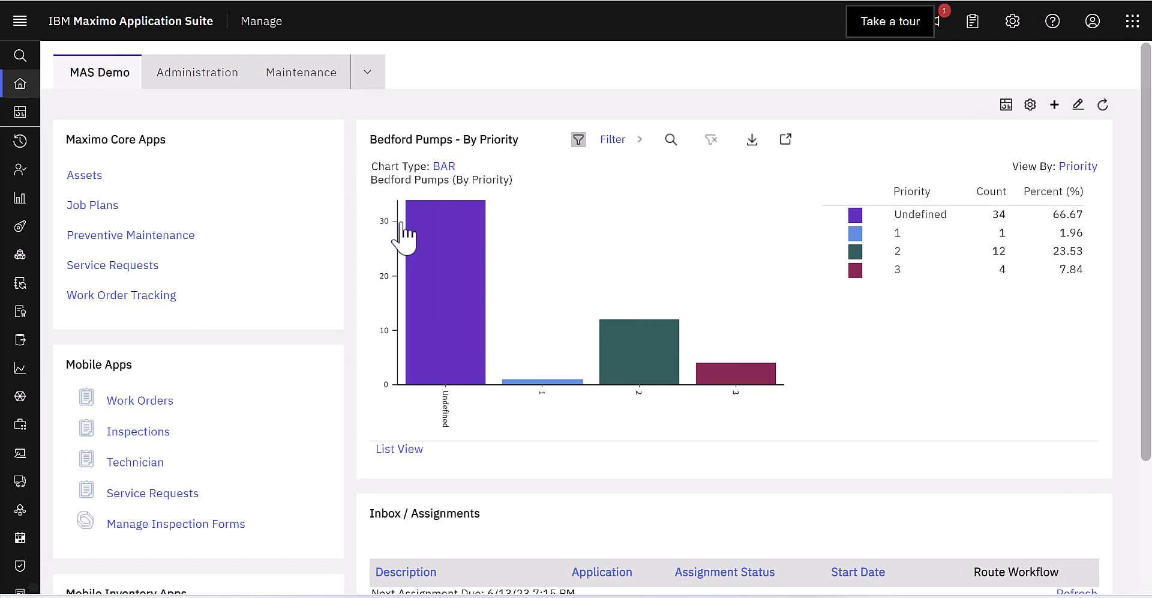
Step: In Manage's Users app, filter by the new user's ID and open the matching record
left_click(193, 67)
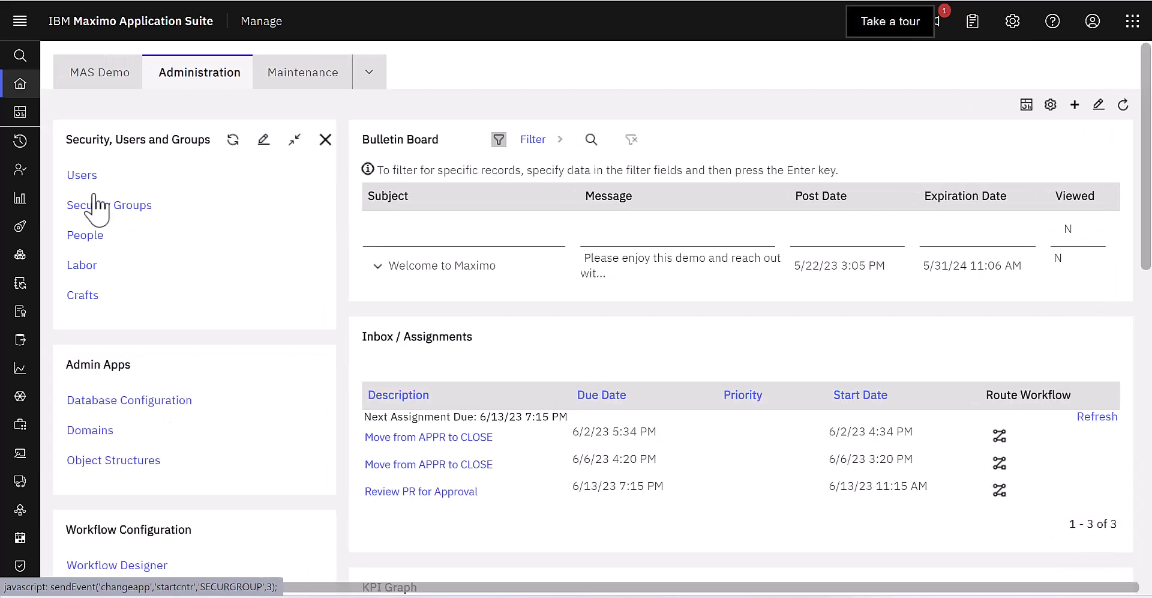
left_click(99, 179)
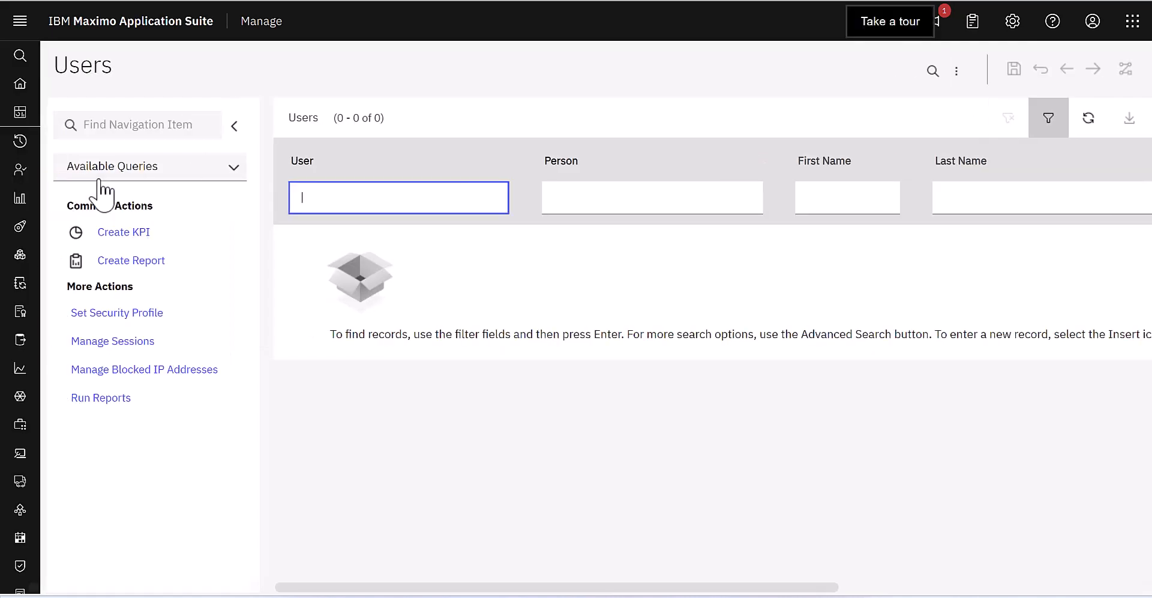
type("b")
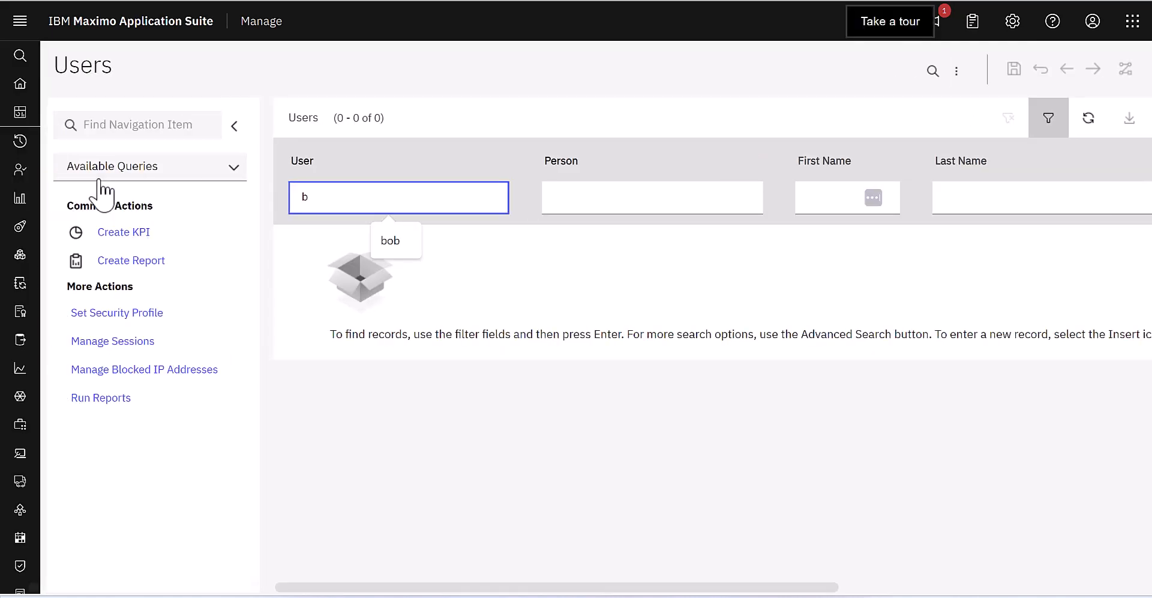
type("ill")
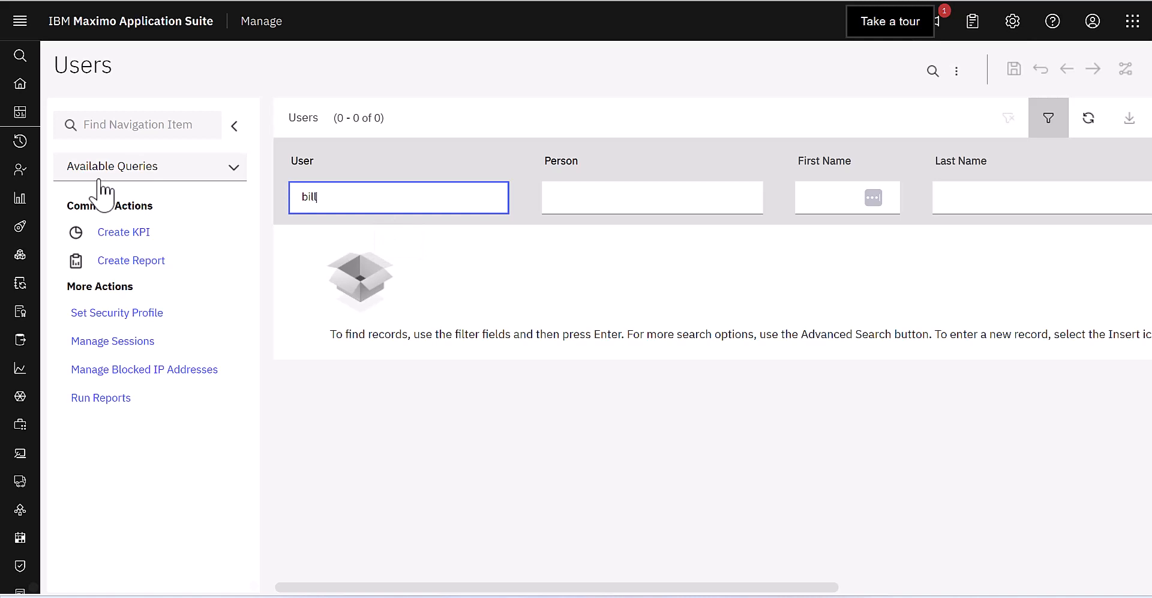
key("Return")
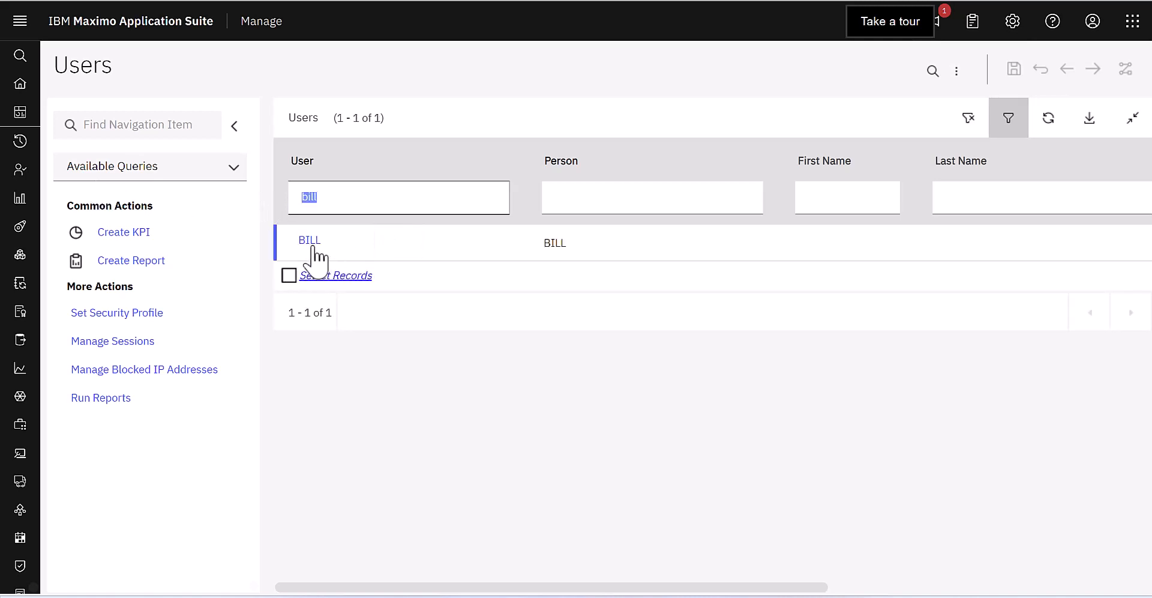
left_click(313, 243)
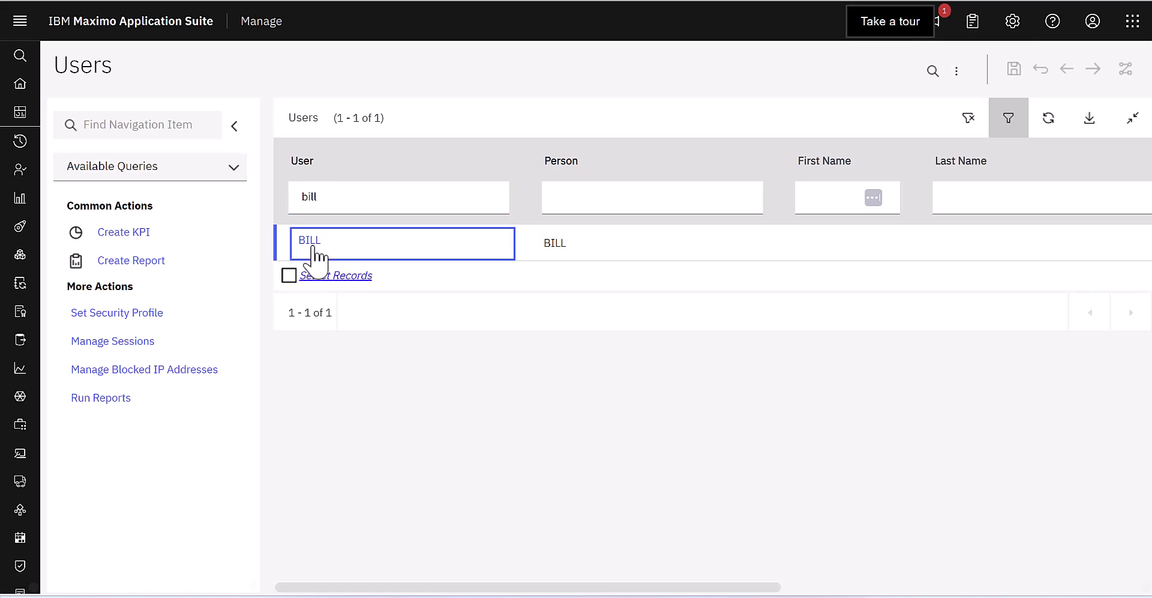
left_click(312, 246)
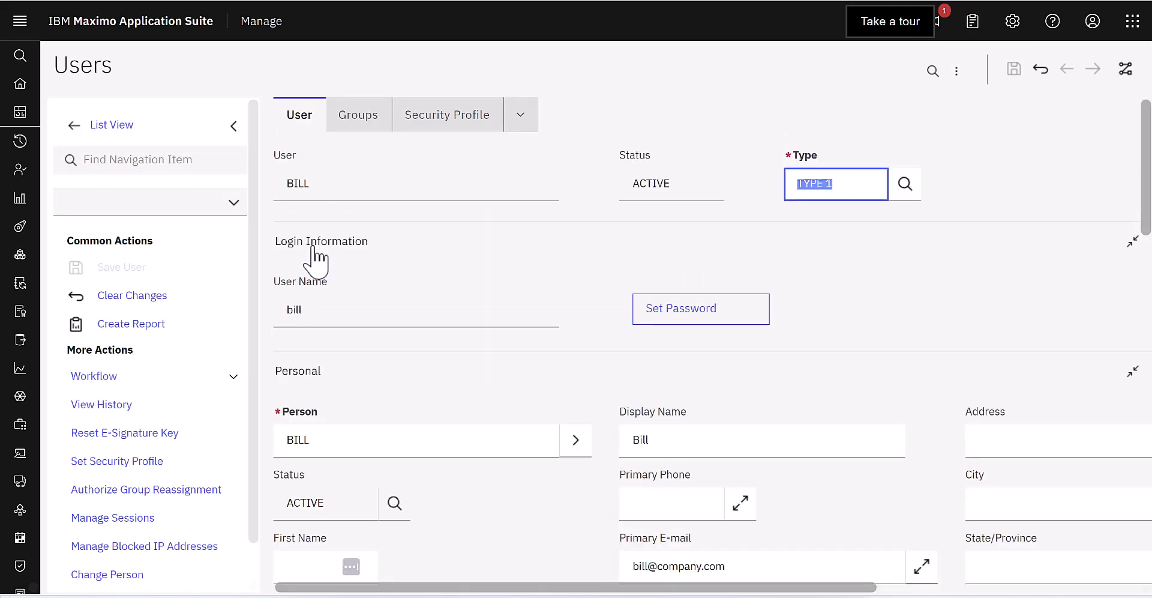
Step: On the Groups tab, add a blank group row below DEFLTREG and EVERYONE
left_click(365, 123)
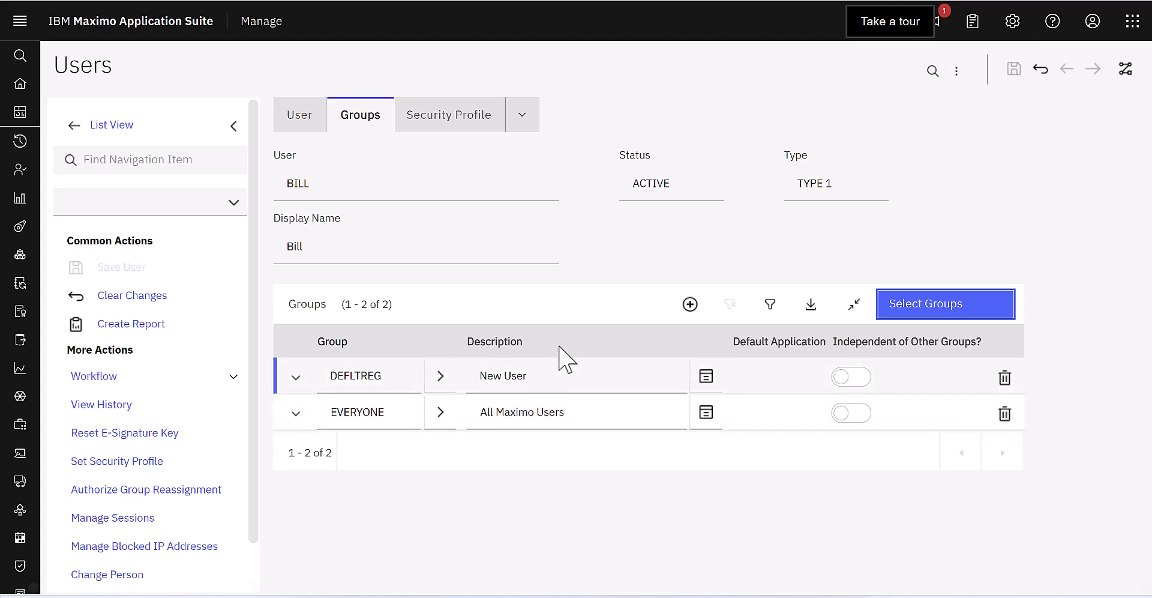
left_click(936, 310)
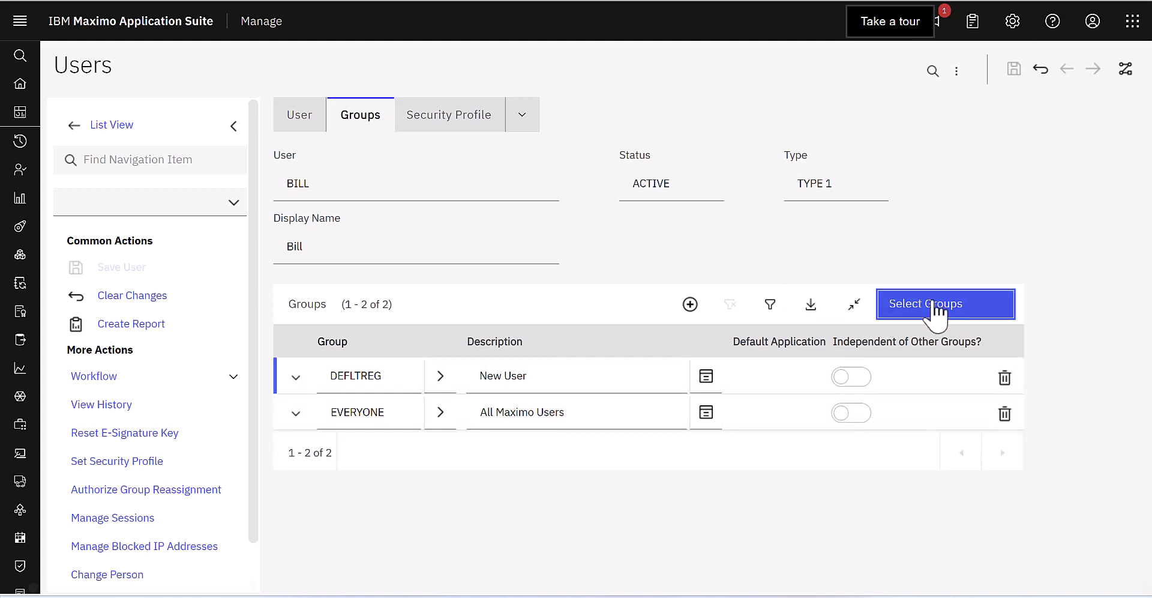
left_click(690, 303)
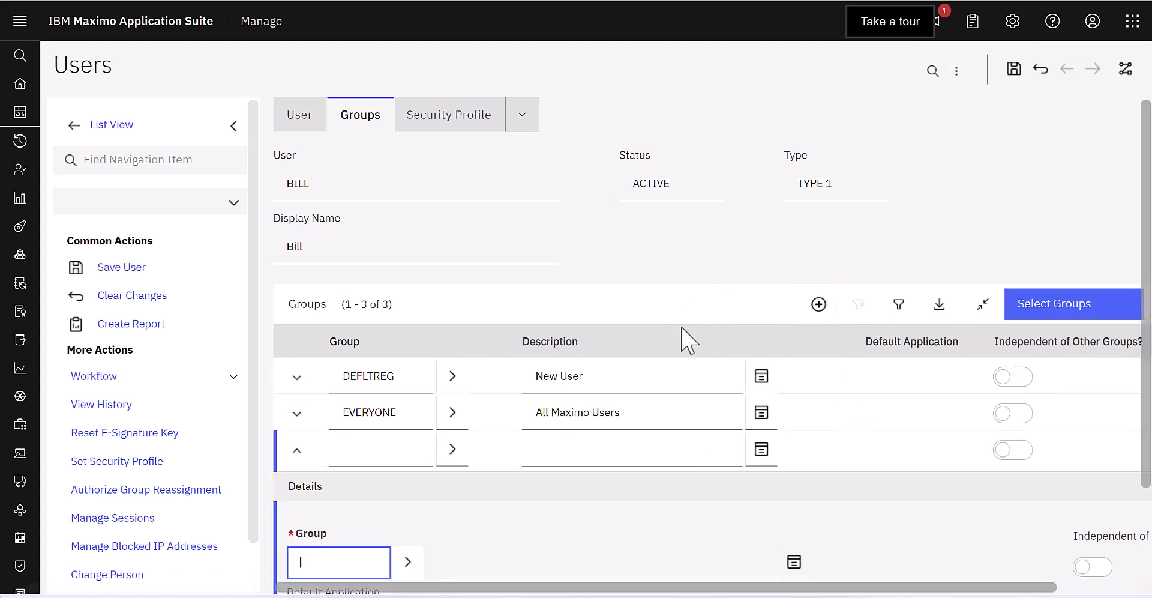
Step: Pick INVCLERK (Inventory Clerk) from the Group lookup and save the user record
scroll(529, 480, "down", 3)
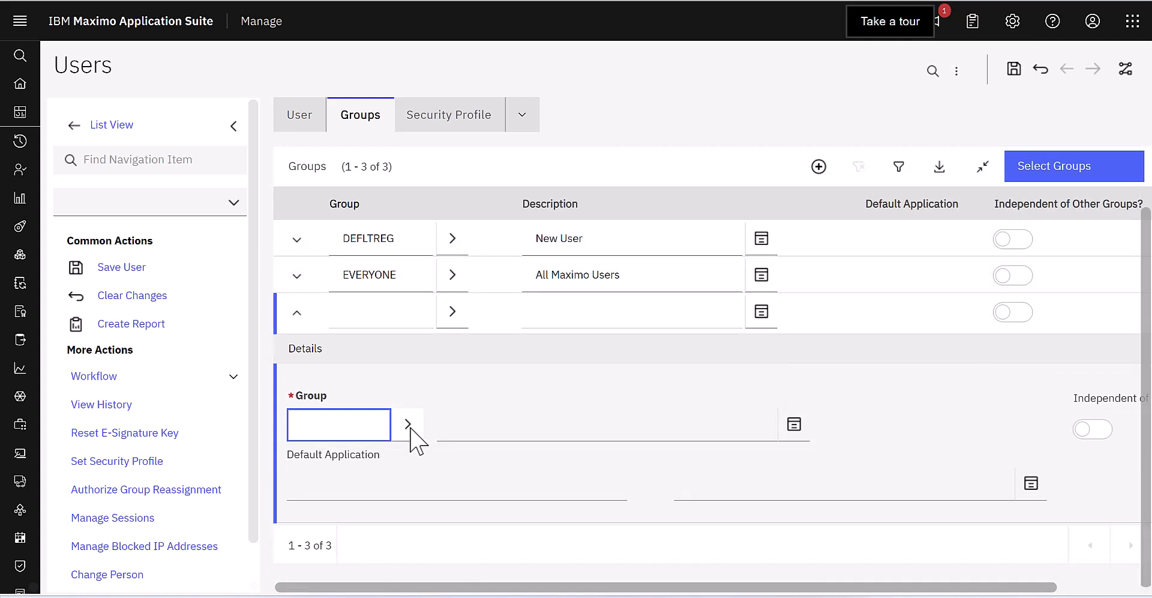
left_click(407, 425)
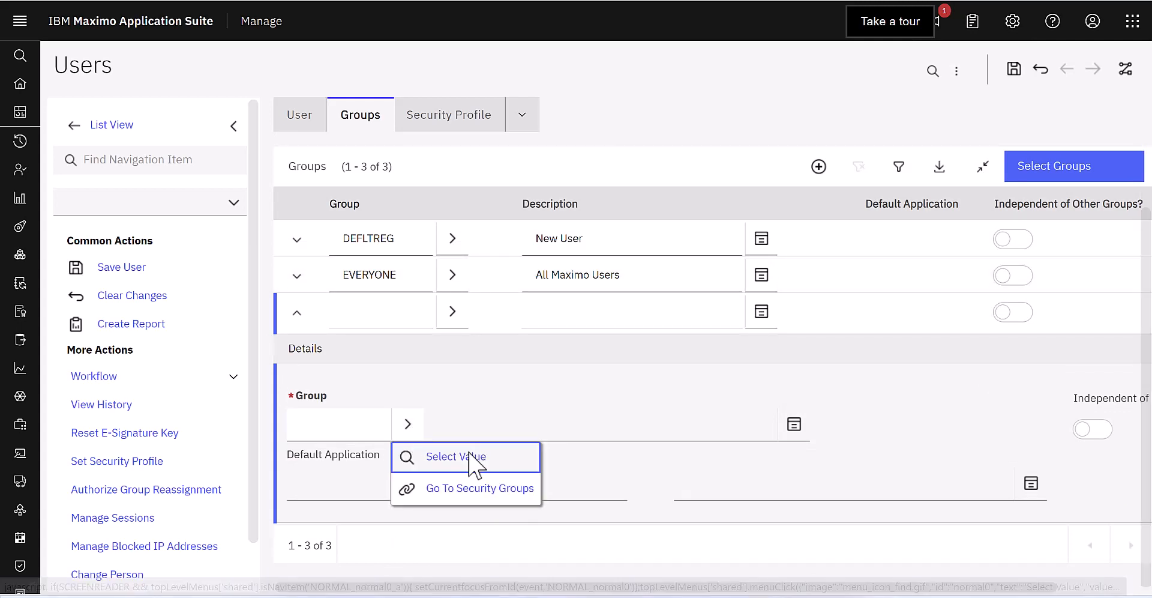
left_click(474, 462)
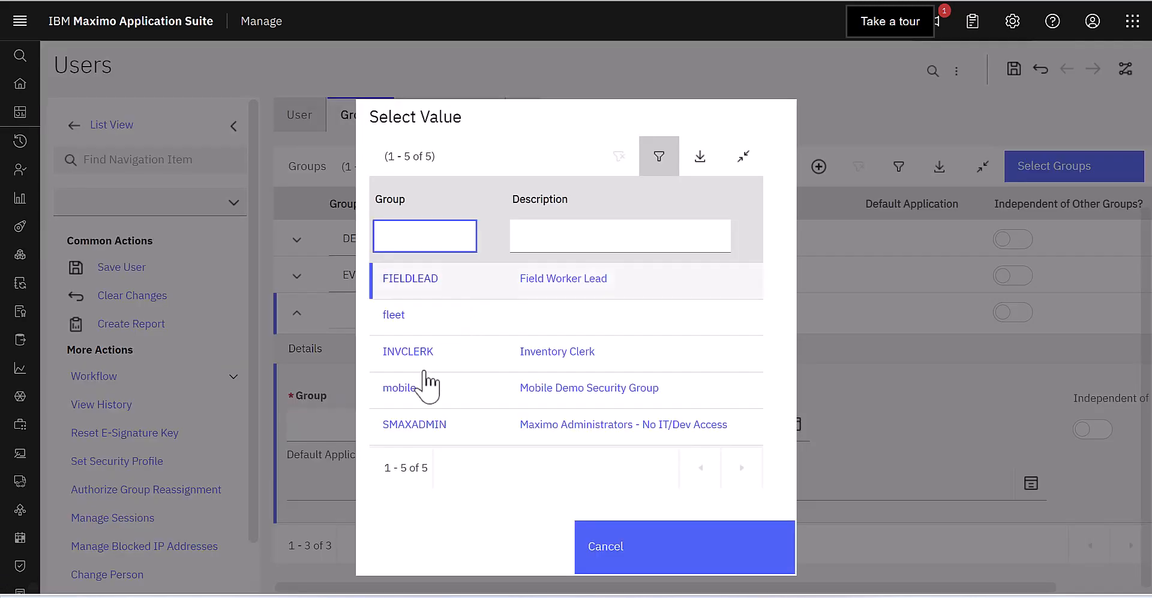
left_click(414, 354)
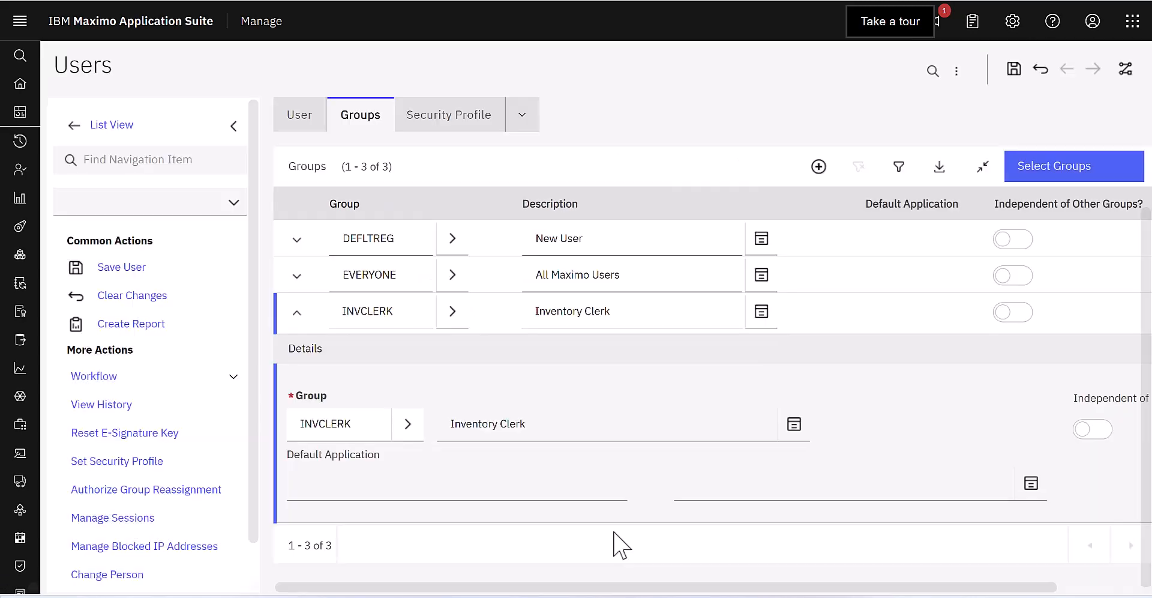
left_click(1013, 70)
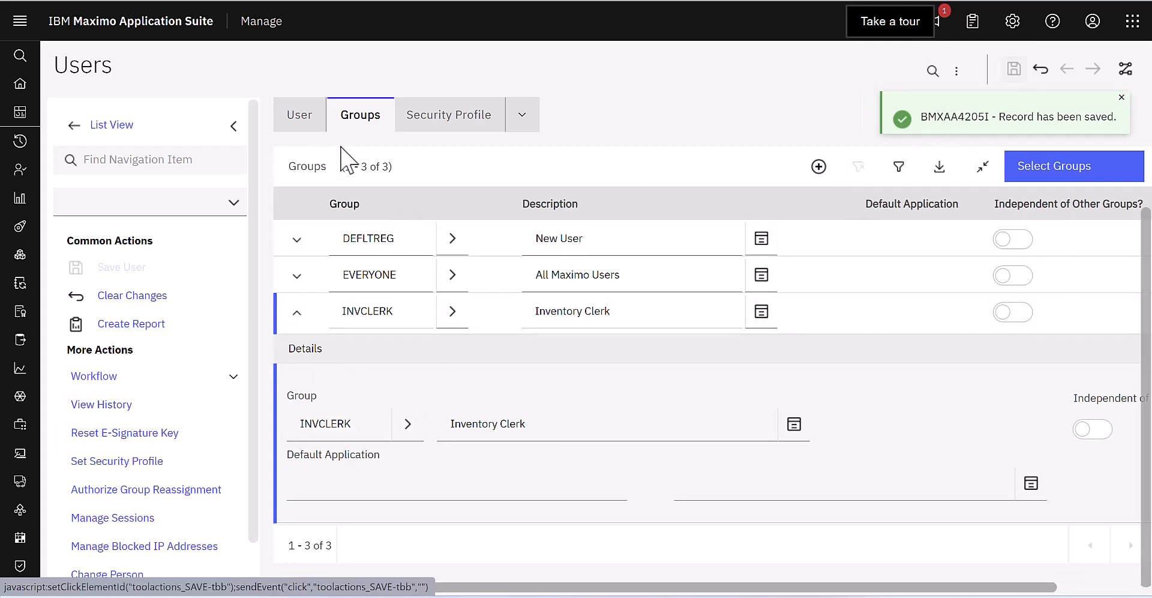
left_click(296, 313)
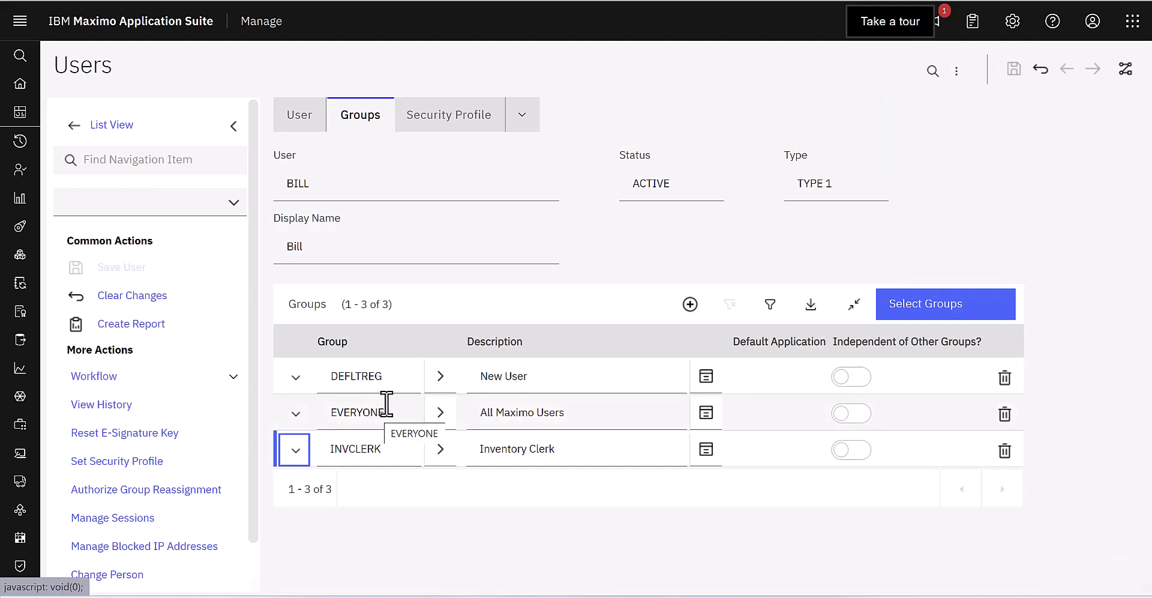
Step: Collapse the INVCLERK row so DEFLTREG, EVERYONE and INVCLERK show as a compact list
left_click(119, 122)
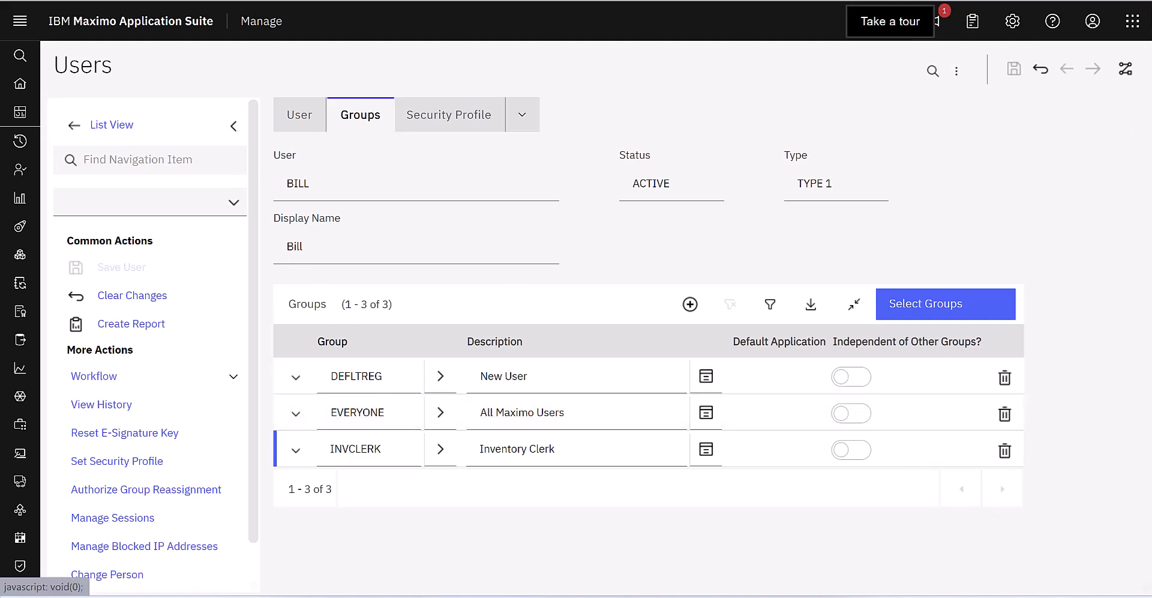
Step: Switch from Manage to Suite administration via the app switcher
left_click(1132, 21)
left_click(1132, 23)
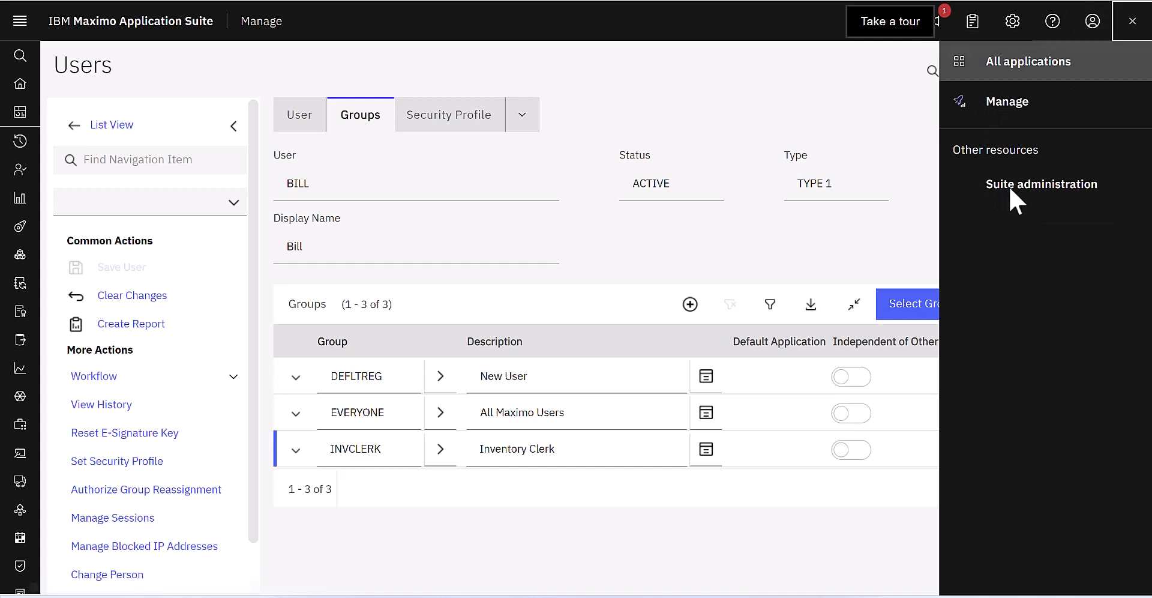
left_click(1010, 191)
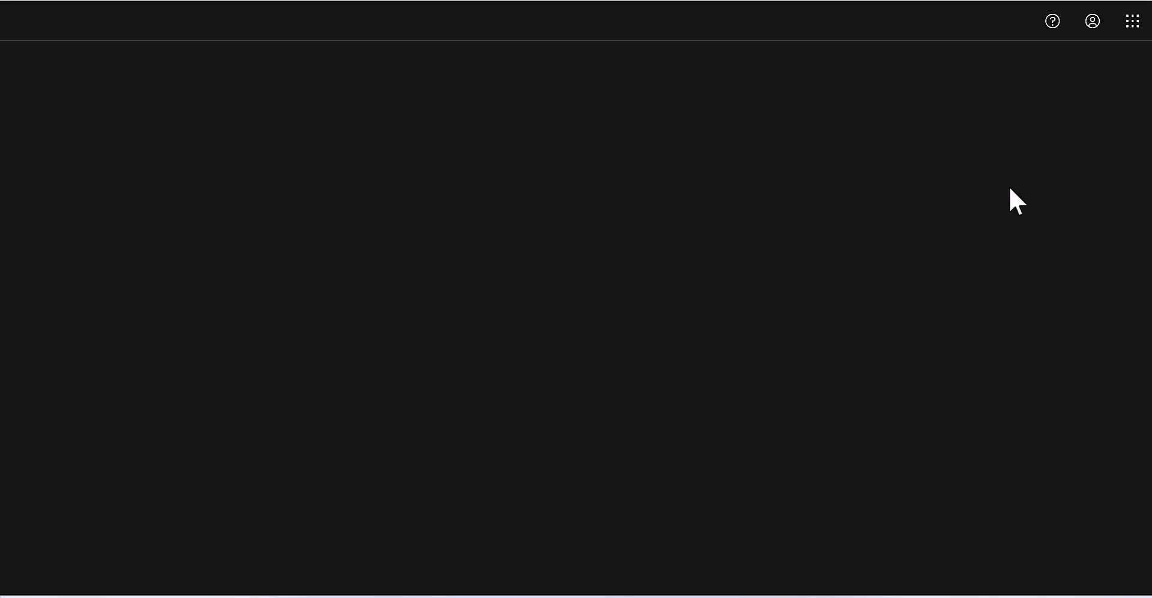